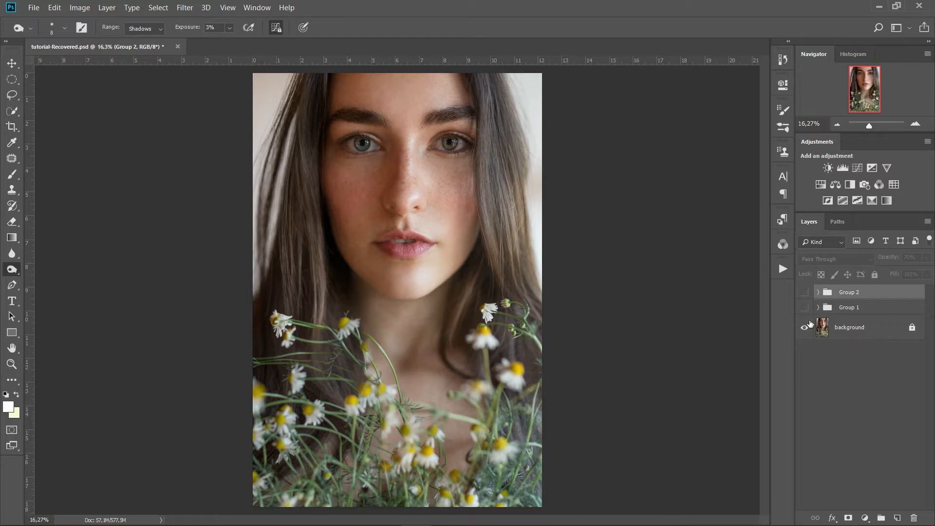
# - Show the Group 1 and Group 2 layer groups to preview the retouched portrait
pyautogui.click(806, 308)
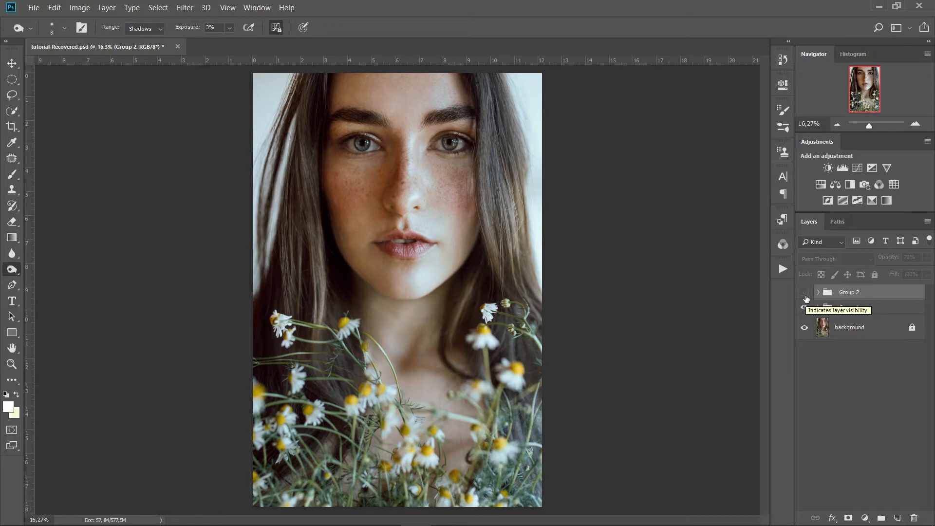
pyautogui.click(805, 294)
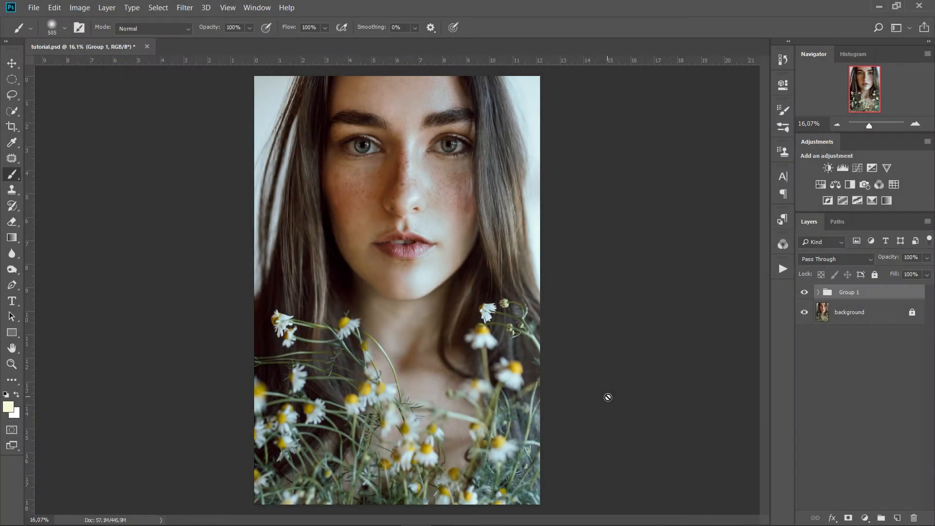
# - Add a Curves adjustment layer above Group 1 with slightly raised midtones, and invert its mask to black
pyautogui.click(865, 518)
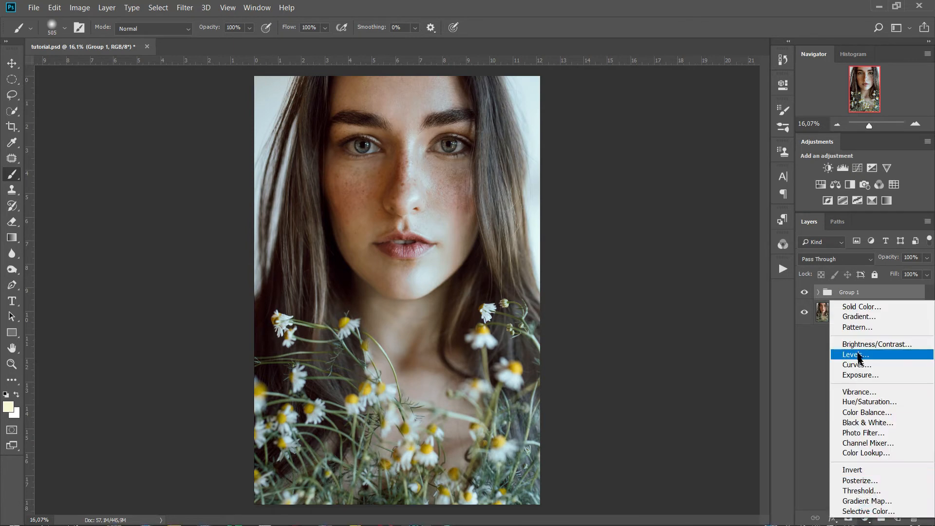
pyautogui.click(858, 365)
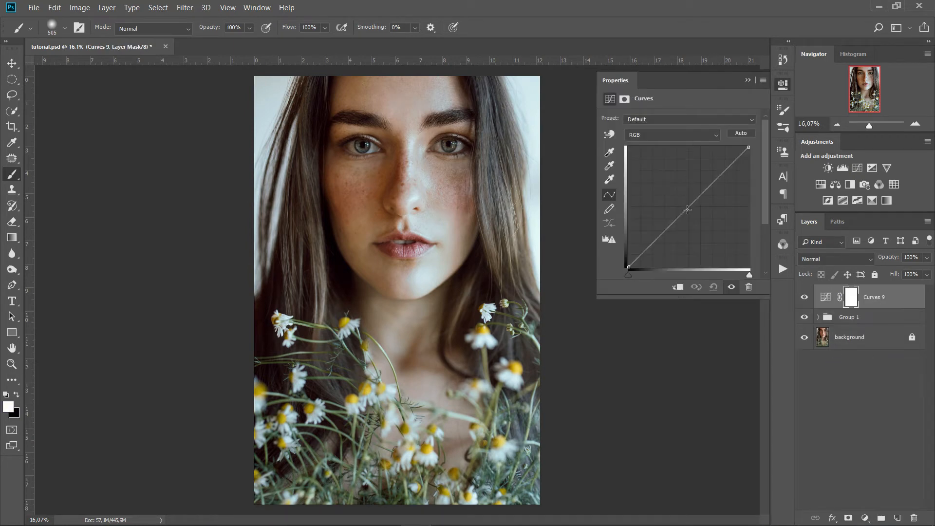
pyautogui.moveTo(689, 206); pyautogui.dragTo(686, 204)
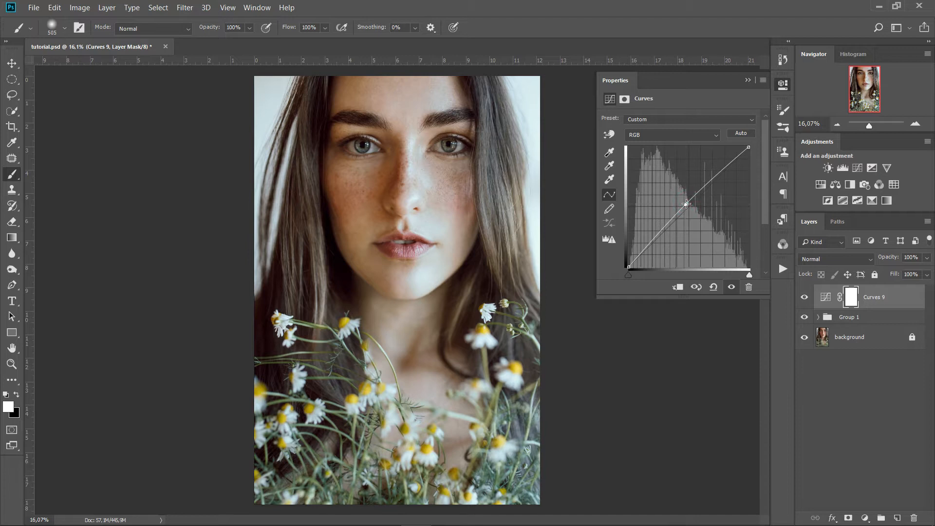
pyautogui.hotkey('ctrl', 'i')
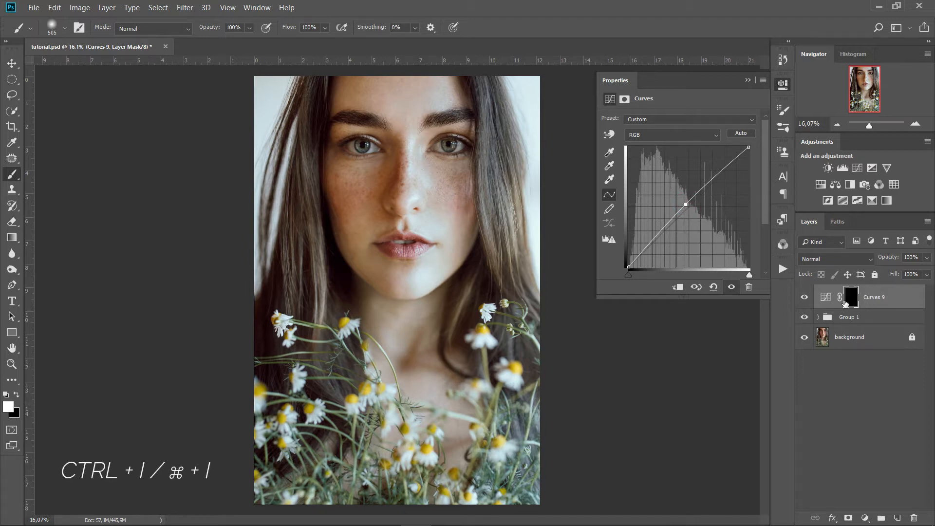
pyautogui.click(748, 80)
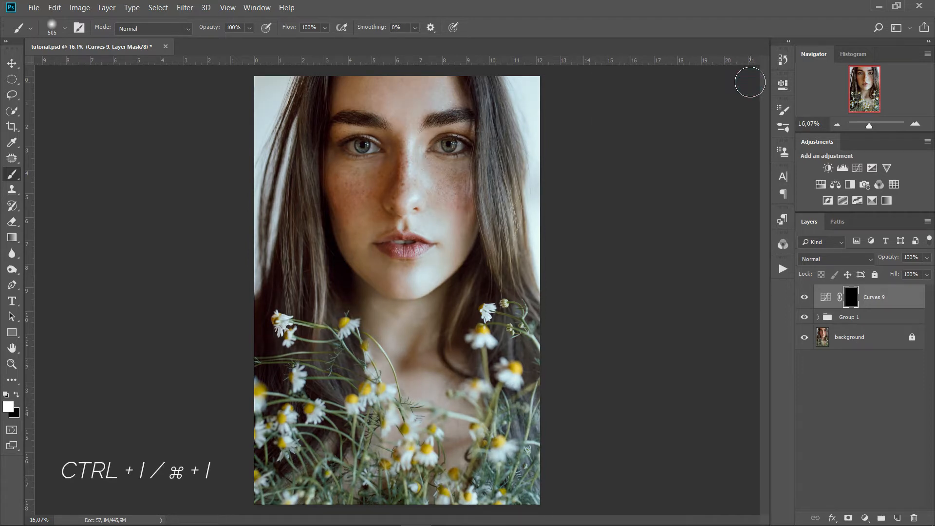
# - Paint white over both eyes and their lids on the Curves mask with a soft 262 px brush
pyautogui.scroll(3, 355, 113)
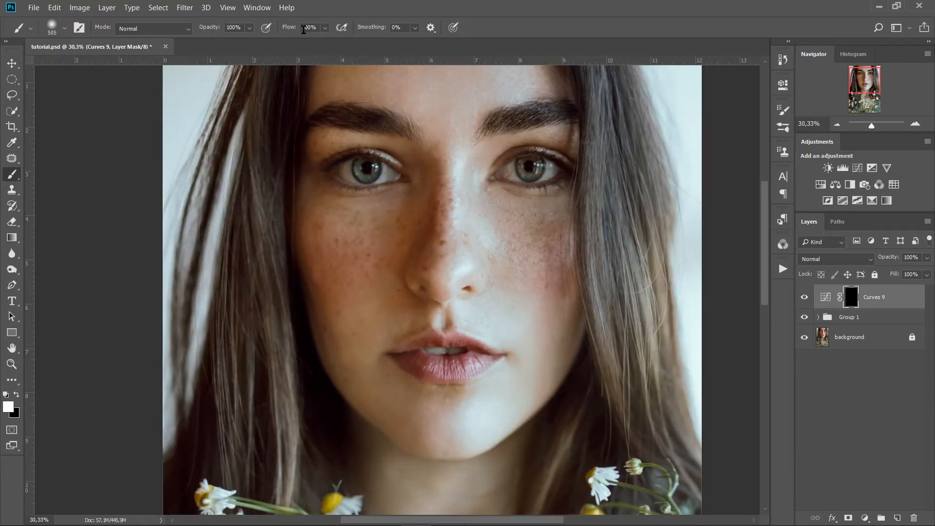
pyautogui.moveTo(393, 172)
pyautogui.mouseDown()
pyautogui.moveTo(346, 155)
pyautogui.moveTo(395, 178)
pyautogui.moveTo(333, 164)
pyautogui.mouseUp()
pyautogui.moveTo(506, 163)
pyautogui.mouseDown()
pyautogui.moveTo(575, 147)
pyautogui.moveTo(525, 153)
pyautogui.moveTo(558, 143)
pyautogui.moveTo(539, 162)
pyautogui.moveTo(559, 157)
pyautogui.moveTo(523, 171)
pyautogui.mouseUp()
pyautogui.moveTo(538, 173); pyautogui.dragTo(499, 171)
pyautogui.moveTo(527, 148); pyautogui.dragTo(570, 141)
pyautogui.click(573, 130)
pyautogui.moveTo(383, 160)
pyautogui.mouseDown()
pyautogui.moveTo(317, 138)
pyautogui.moveTo(317, 154)
pyautogui.moveTo(334, 151)
pyautogui.mouseUp()
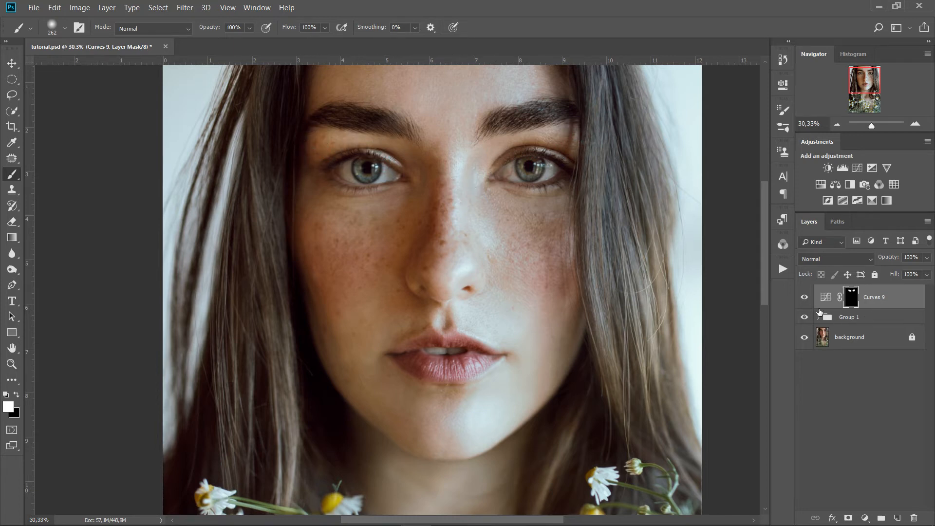
# - Compare the portrait with and without the eye-brightening Curves layer
pyautogui.click(806, 299)
pyautogui.click(807, 301)
pyautogui.scroll(-1, 616, 245)
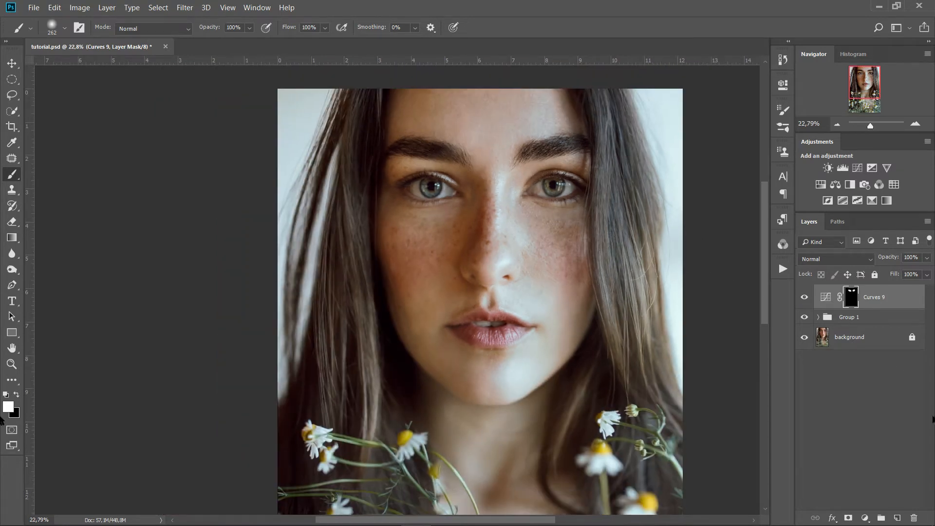
pyautogui.scroll(1, 714, 286)
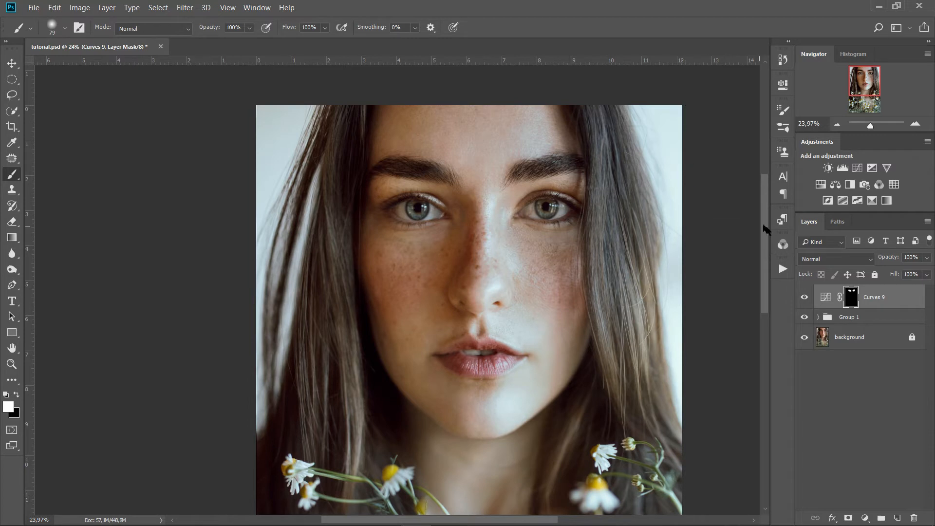
# - Run the dandb action from the retuš set and select the dodge layer's mask in the DandB group
pyautogui.click(783, 269)
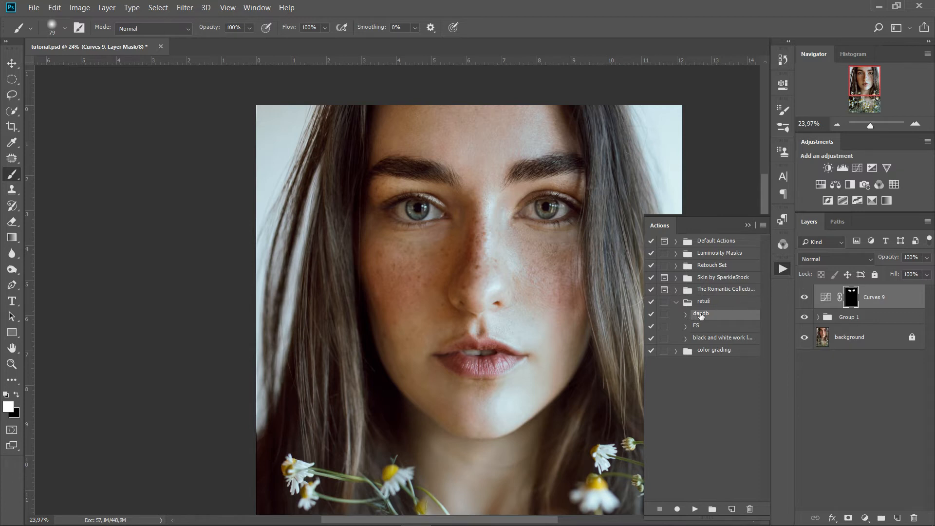
pyautogui.click(695, 509)
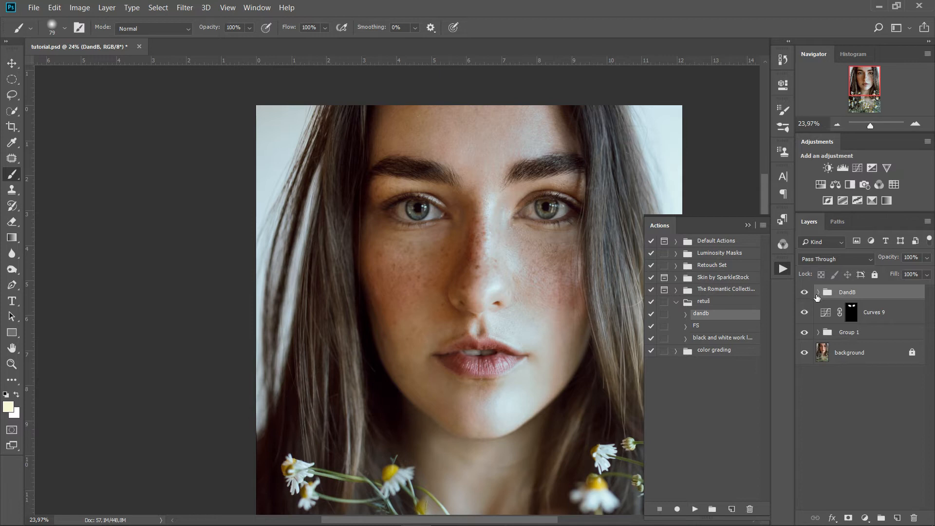
pyautogui.click(747, 225)
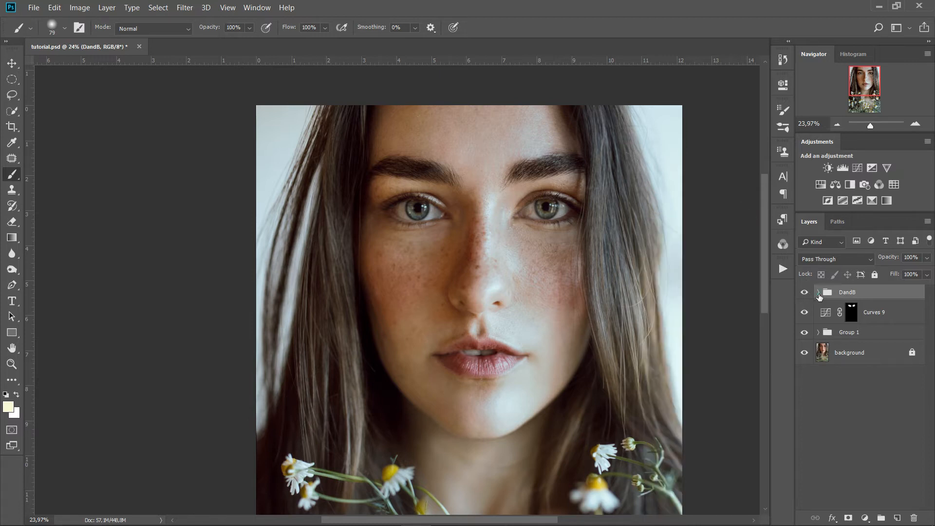
pyautogui.click(819, 294)
pyautogui.click(863, 340)
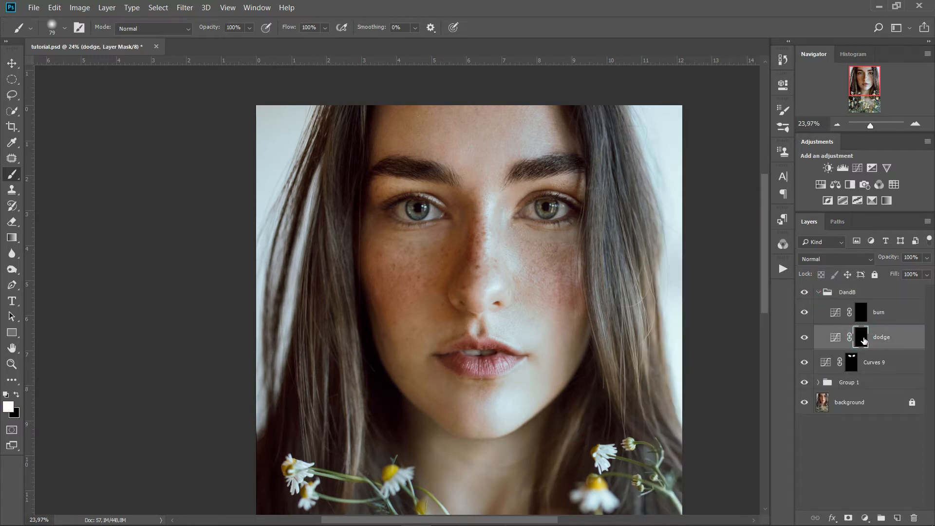
# - Prepare a soft 41 px brush with 10% flow and white as the foreground color for the dodge mask
pyautogui.scroll(6, 552, 199)
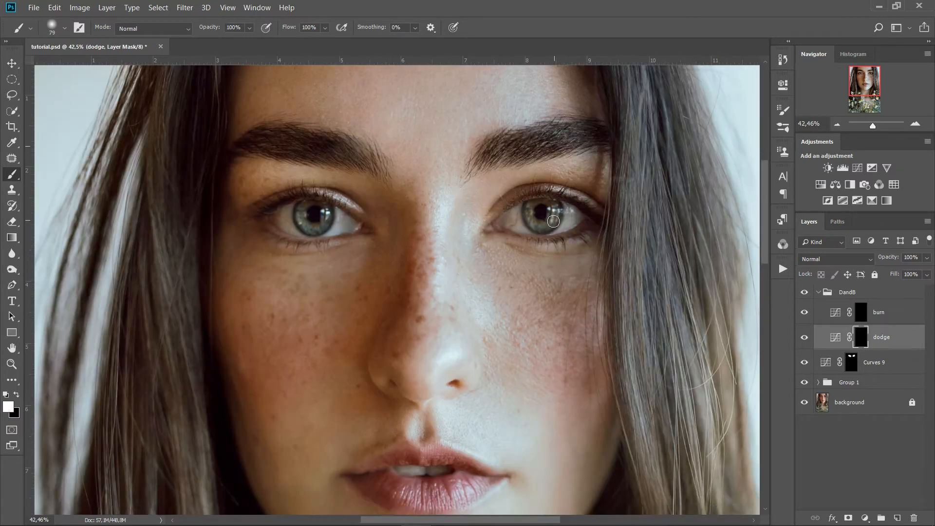
pyautogui.scroll(1, 546, 237)
pyautogui.moveTo(524, 249); pyautogui.dragTo(490, 248)
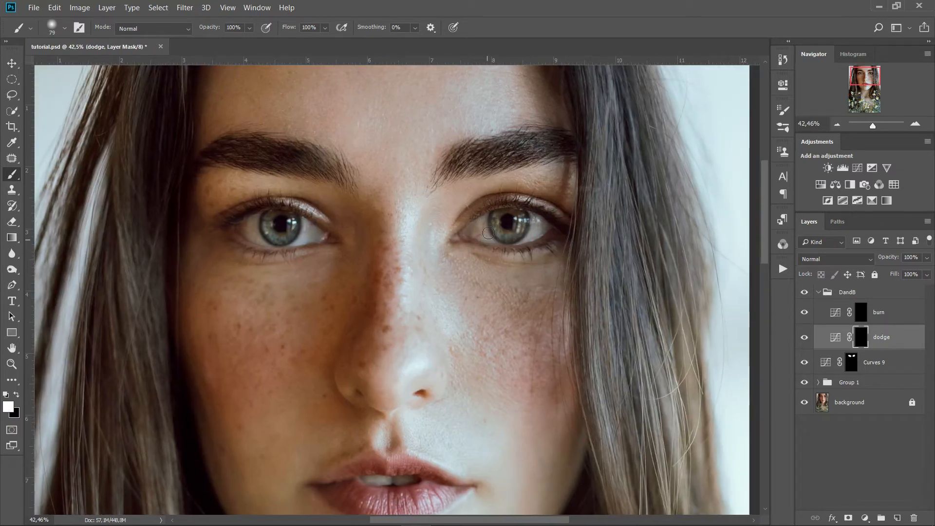
pyautogui.scroll(2, 494, 229)
pyautogui.keyDown('alt'); pyautogui.rightClick(497, 218); pyautogui.keyUp('alt')
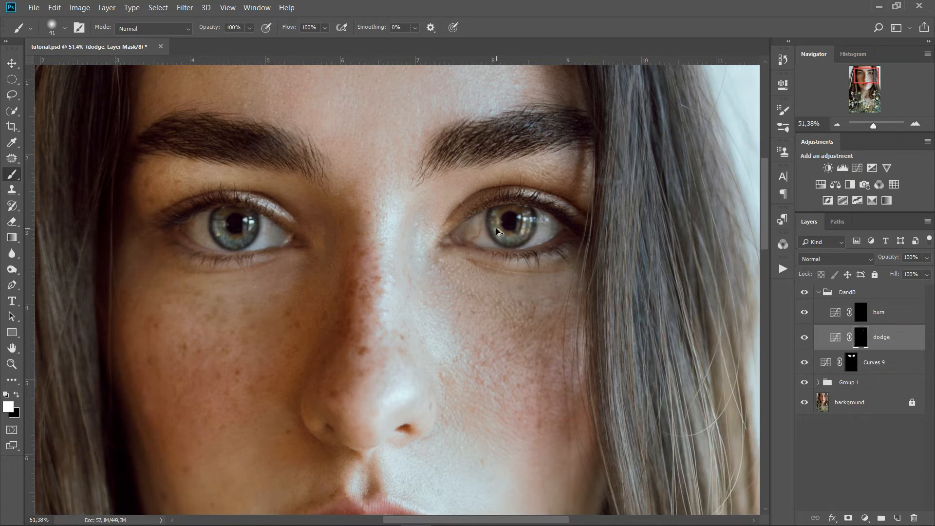
pyautogui.hotkey('ctrl', '2')
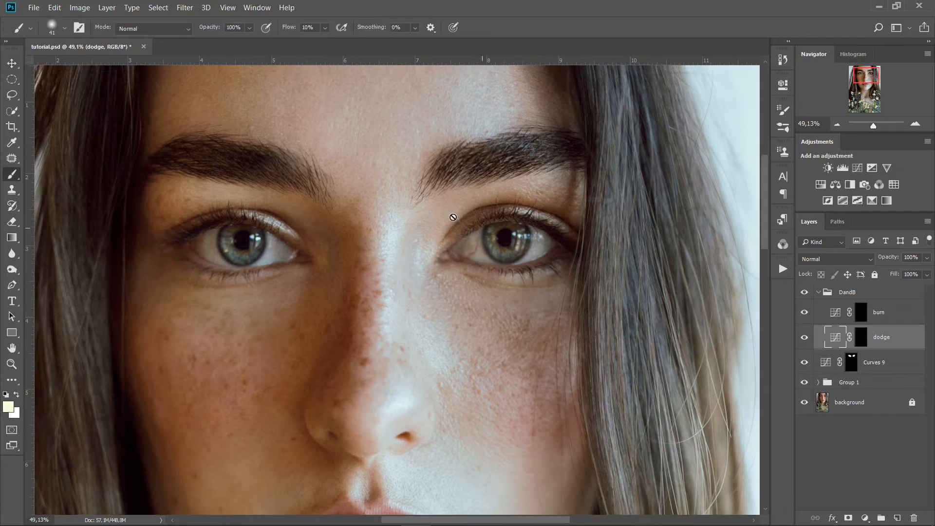
pyautogui.click(17, 394)
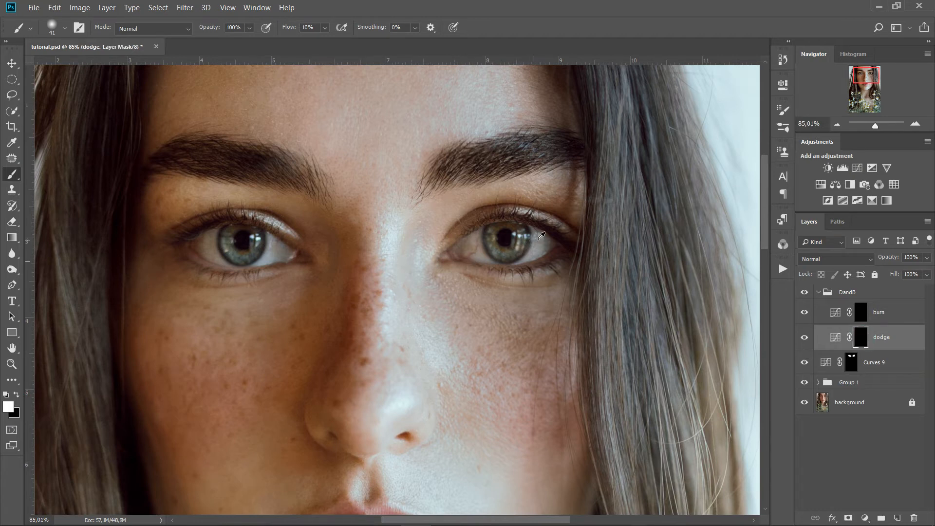
# - Brighten the iris texture and reflections of the right-hand eye by painting white on the dodge mask
pyautogui.scroll(7, 506, 253)
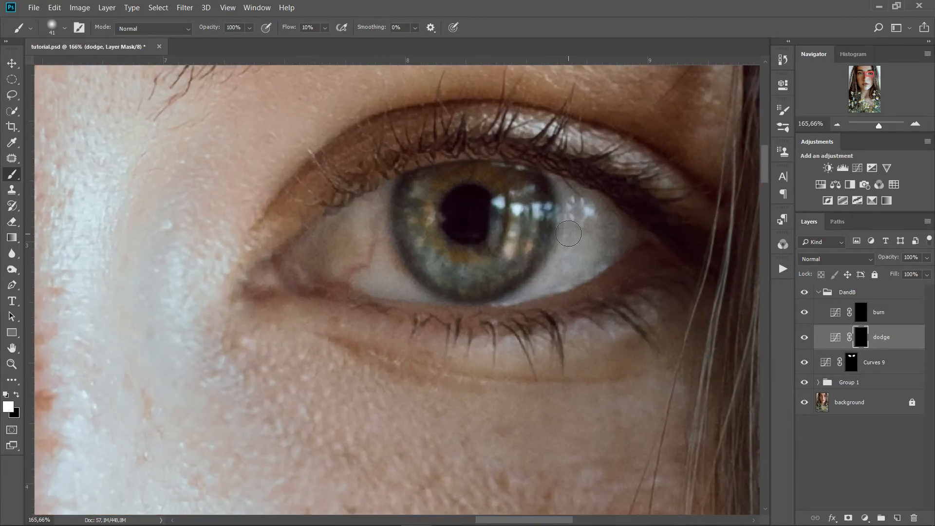
pyautogui.moveTo(538, 220); pyautogui.dragTo(515, 221)
pyautogui.moveTo(419, 186); pyautogui.dragTo(417, 186)
pyautogui.moveTo(419, 222)
pyautogui.mouseDown()
pyautogui.moveTo(430, 255)
pyautogui.moveTo(463, 284)
pyautogui.moveTo(507, 271)
pyautogui.moveTo(519, 227)
pyautogui.moveTo(536, 235)
pyautogui.moveTo(533, 195)
pyautogui.moveTo(494, 202)
pyautogui.moveTo(548, 215)
pyautogui.moveTo(589, 210)
pyautogui.mouseUp()
pyautogui.click(407, 212)
pyautogui.click(541, 212)
pyautogui.keyDown('alt'); pyautogui.rightClick(418, 233); pyautogui.keyUp('alt')
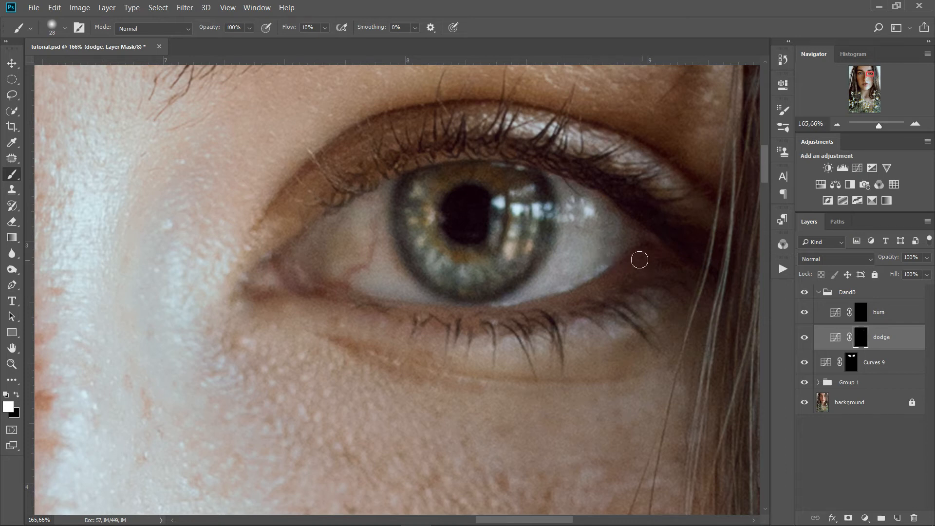
# - Reduce the brush to 15 px and brighten the right-hand eye's lower lid edge and the reflection on its white
pyautogui.keyDown('alt'); pyautogui.rightClick(616, 261); pyautogui.keyUp('alt')
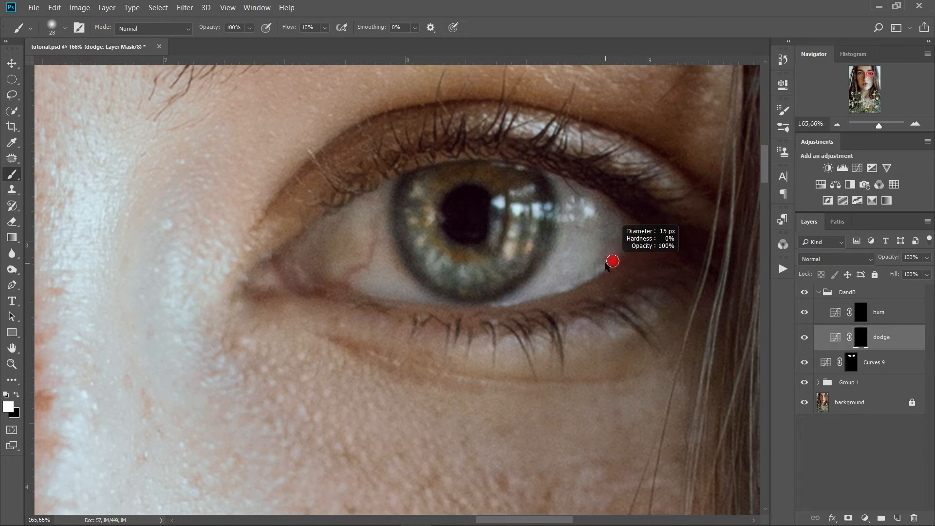
pyautogui.moveTo(604, 266)
pyautogui.mouseDown()
pyautogui.moveTo(560, 286)
pyautogui.moveTo(605, 265)
pyautogui.moveTo(566, 284)
pyautogui.moveTo(589, 278)
pyautogui.mouseUp()
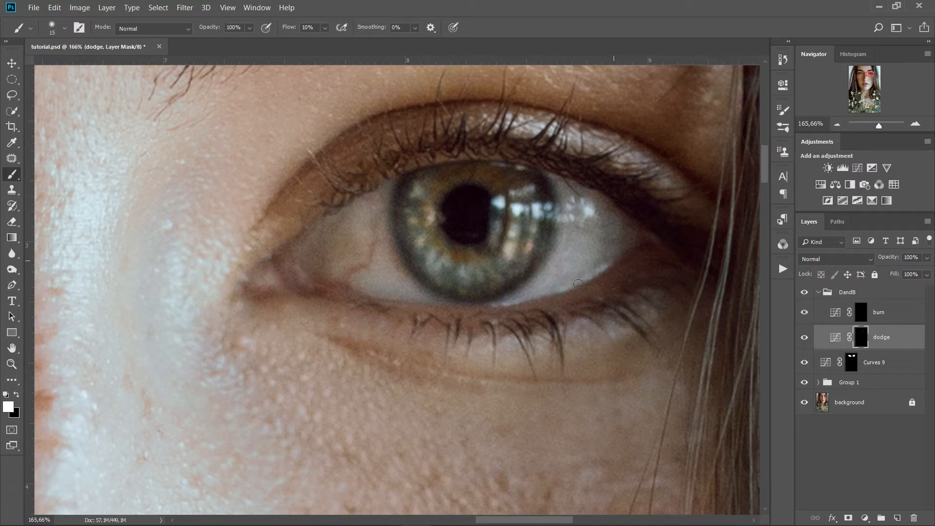
pyautogui.moveTo(594, 210); pyautogui.dragTo(599, 220)
# - Brighten the iris, window reflections and inner-corner highlight of the left-hand eye on the dodge mask
pyautogui.scroll(-4, 556, 229)
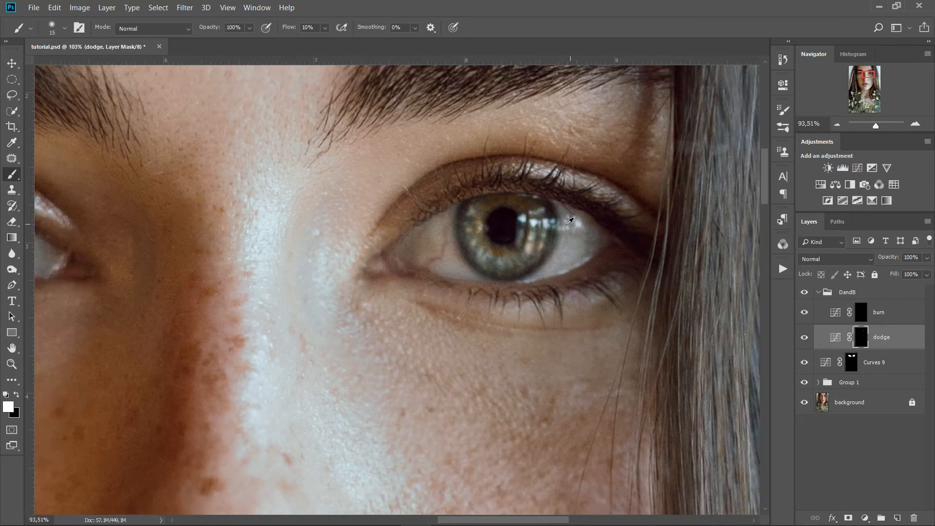
pyautogui.moveTo(380, 240); pyautogui.dragTo(744, 230)
pyautogui.scroll(3, 423, 208)
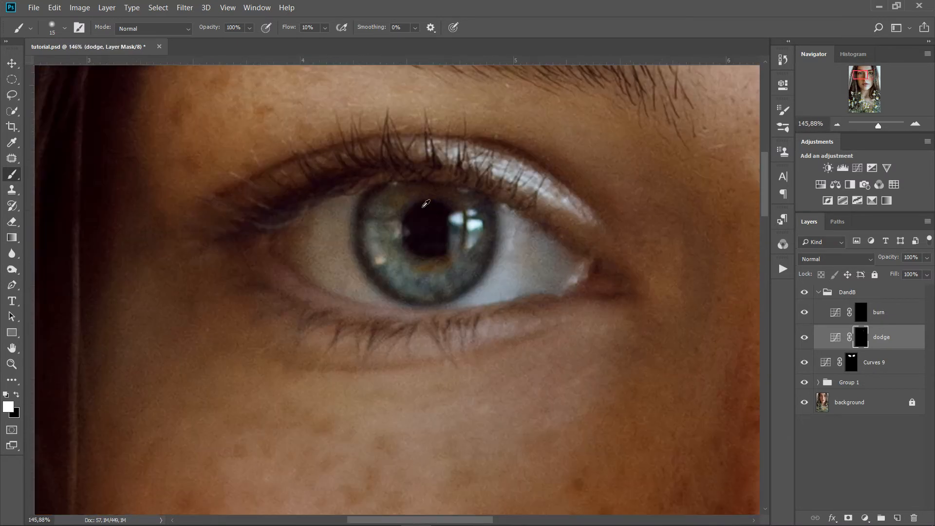
pyautogui.scroll(2, 425, 203)
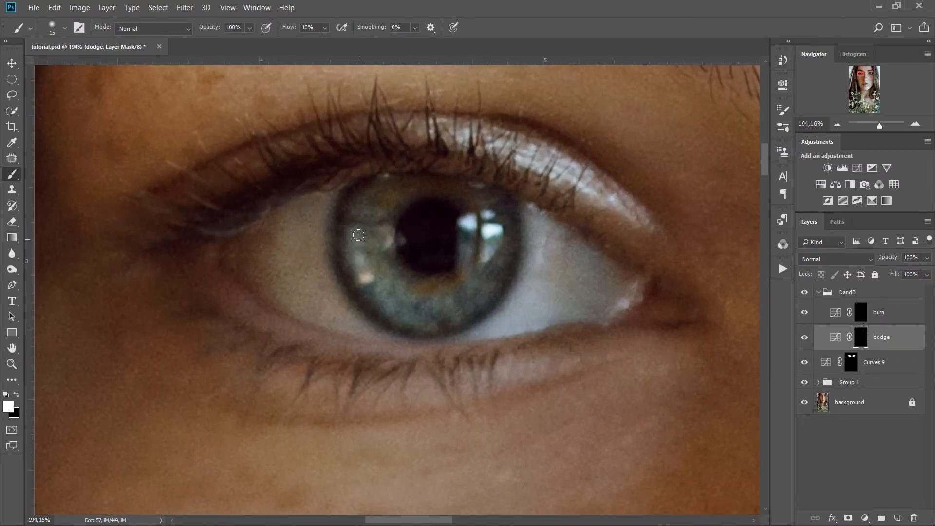
pyautogui.moveTo(397, 297)
pyautogui.mouseDown()
pyautogui.moveTo(489, 284)
pyautogui.moveTo(497, 268)
pyautogui.moveTo(390, 292)
pyautogui.moveTo(362, 205)
pyautogui.moveTo(385, 186)
pyautogui.mouseUp()
pyautogui.moveTo(438, 317)
pyautogui.mouseDown()
pyautogui.moveTo(398, 296)
pyautogui.moveTo(374, 265)
pyautogui.mouseUp()
pyautogui.moveTo(468, 231); pyautogui.dragTo(468, 247)
pyautogui.moveTo(493, 221); pyautogui.dragTo(493, 240)
pyautogui.press(']')
pyautogui.press(']')
pyautogui.press('[')
pyautogui.press('[')
pyautogui.moveTo(632, 292); pyautogui.dragTo(625, 301)
pyautogui.scroll(-7, 625, 301)
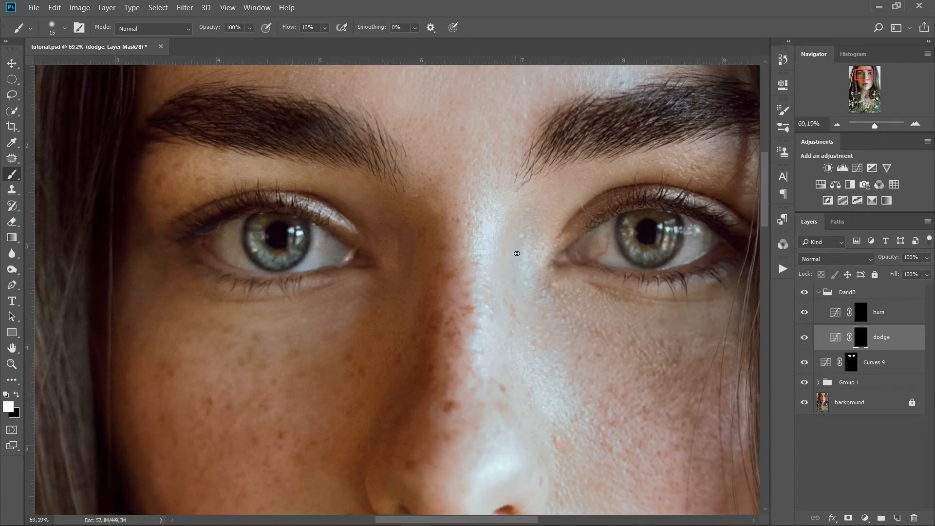
# - Select the burn layer's mask and darken the iris details and outer rim of the right-hand eye with white strokes
pyautogui.click(860, 316)
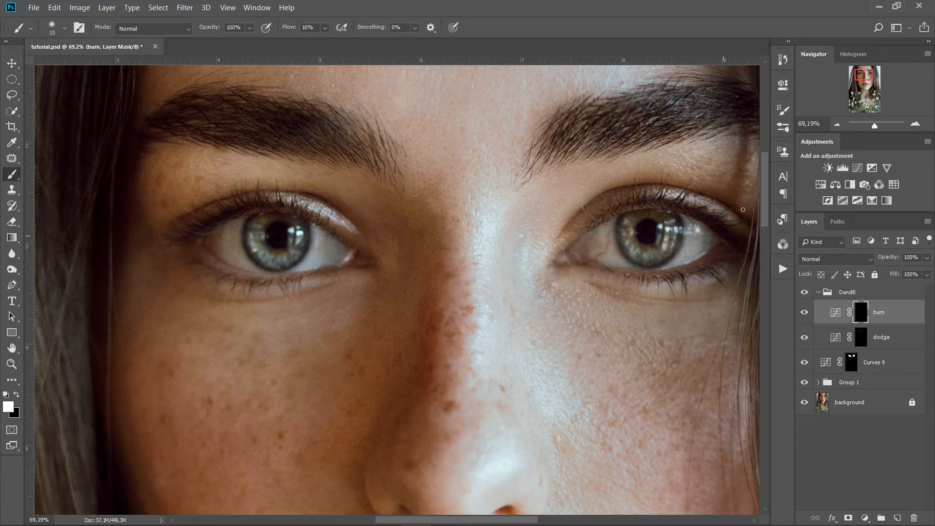
pyautogui.scroll(5, 687, 234)
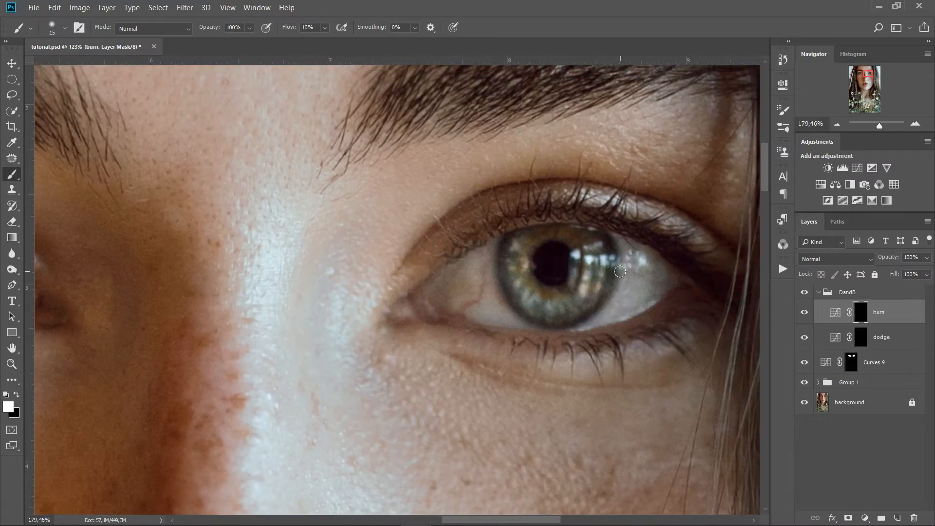
pyautogui.scroll(1, 620, 272)
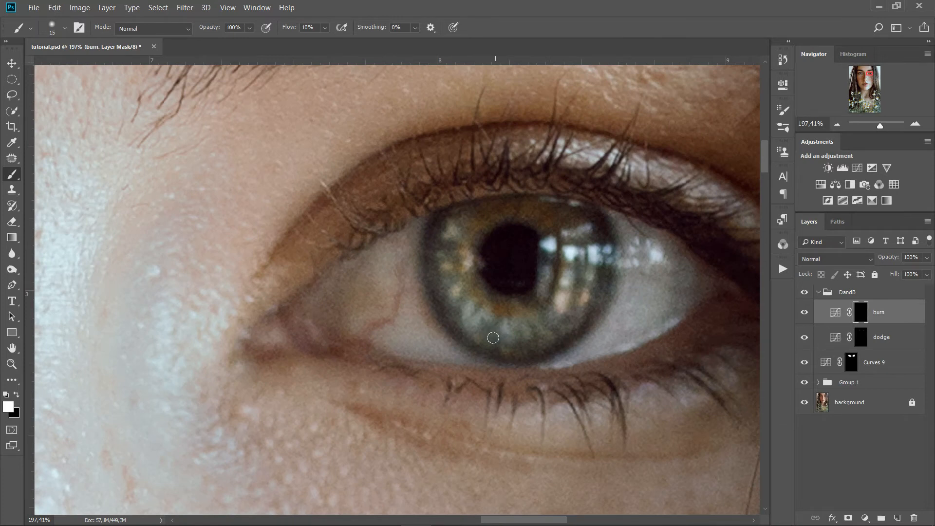
pyautogui.moveTo(492, 342)
pyautogui.mouseDown()
pyautogui.moveTo(483, 331)
pyautogui.moveTo(543, 332)
pyautogui.mouseUp()
pyautogui.moveTo(490, 285)
pyautogui.mouseDown()
pyautogui.moveTo(466, 291)
pyautogui.moveTo(462, 278)
pyautogui.mouseUp()
pyautogui.moveTo(463, 322); pyautogui.dragTo(460, 319)
pyautogui.moveTo(460, 247); pyautogui.dragTo(454, 261)
pyautogui.moveTo(581, 268); pyautogui.dragTo(575, 312)
pyautogui.keyDown('alt'); pyautogui.rightClick(604, 213); pyautogui.keyUp('alt')
pyautogui.click(503, 245)
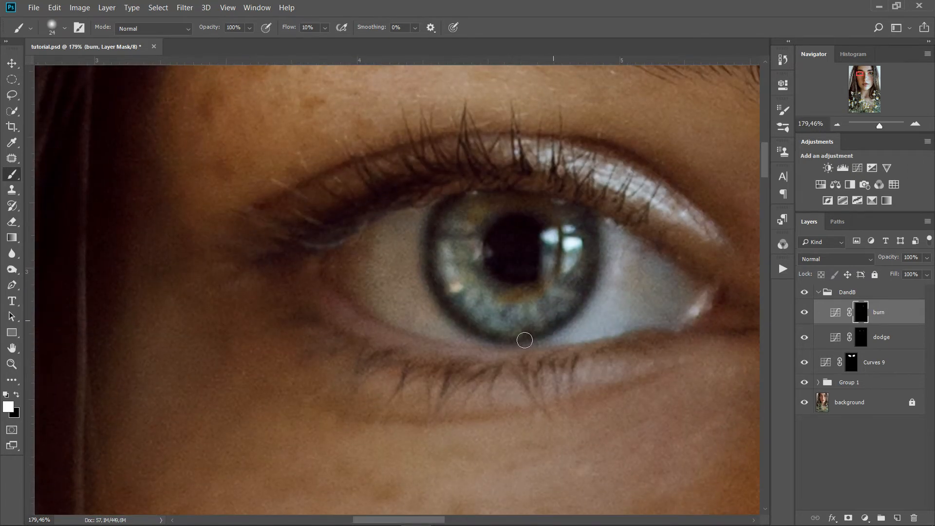
# - Darken the iris details and outer rim of the left-hand eye on the burn mask with 14 px and 24 px brushes
pyautogui.keyDown('alt'); pyautogui.rightClick(501, 308); pyautogui.keyUp('alt')
pyautogui.click(446, 267)
pyautogui.moveTo(474, 218); pyautogui.dragTo(466, 258)
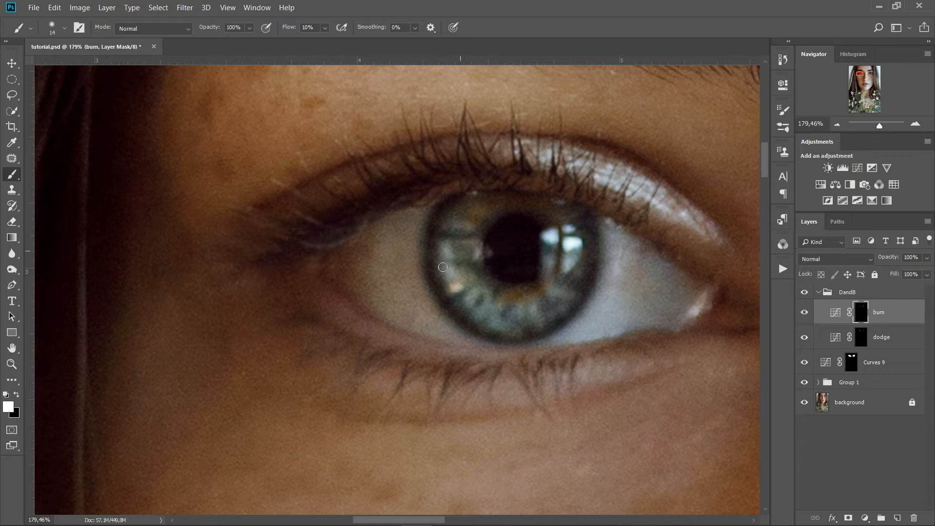
pyautogui.keyDown('alt'); pyautogui.rightClick(588, 232); pyautogui.keyUp('alt')
pyautogui.moveTo(455, 202)
pyautogui.mouseDown()
pyautogui.moveTo(440, 209)
pyautogui.moveTo(425, 243)
pyautogui.mouseUp()
pyautogui.scroll(-6, 629, 294)
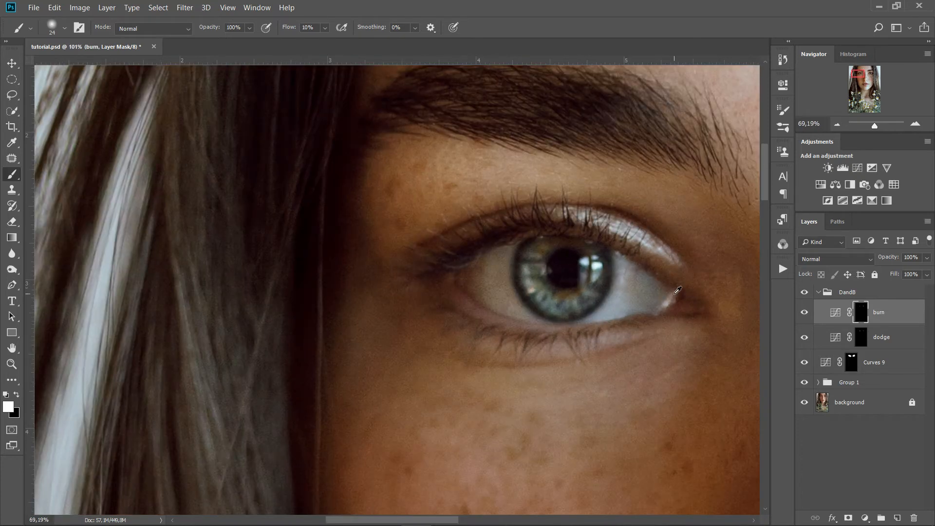
pyautogui.scroll(-3, 600, 282)
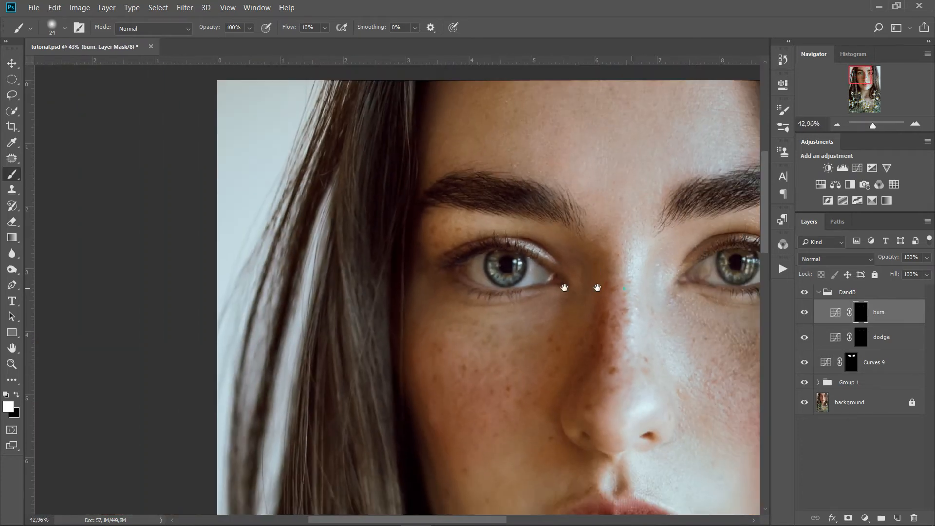
# - Toggle the DandB group's visibility to compare the eyes with and without dodging and burning
pyautogui.scroll(2, 652, 255)
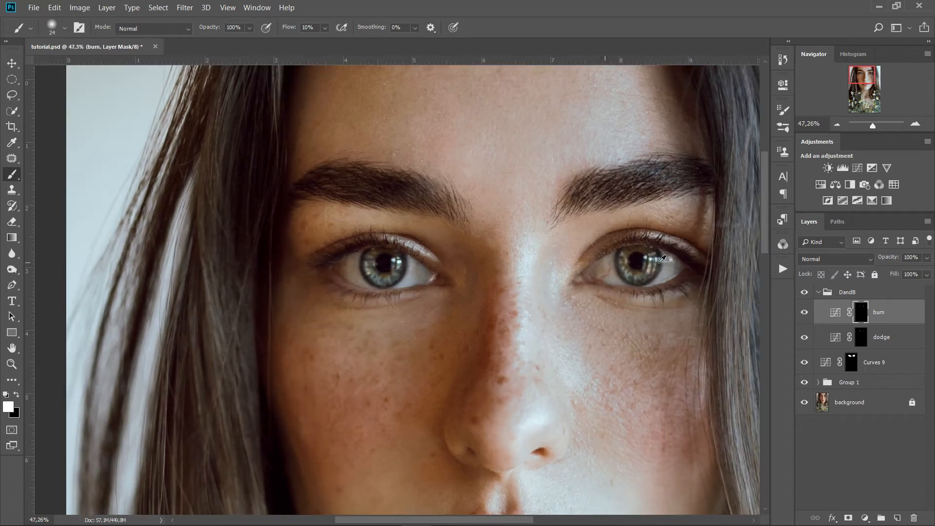
pyautogui.click(805, 292)
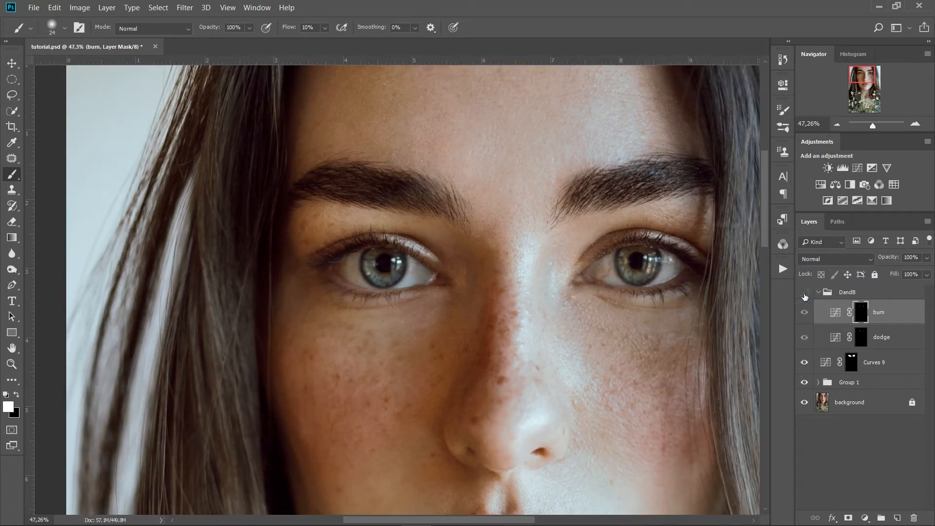
pyautogui.click(805, 295)
pyautogui.click(804, 294)
pyautogui.click(804, 294)
pyautogui.click(805, 295)
# - Collapse the DandB group, lower its opacity to 70%, and compare the eyes with the group hidden and shown
pyautogui.click(821, 293)
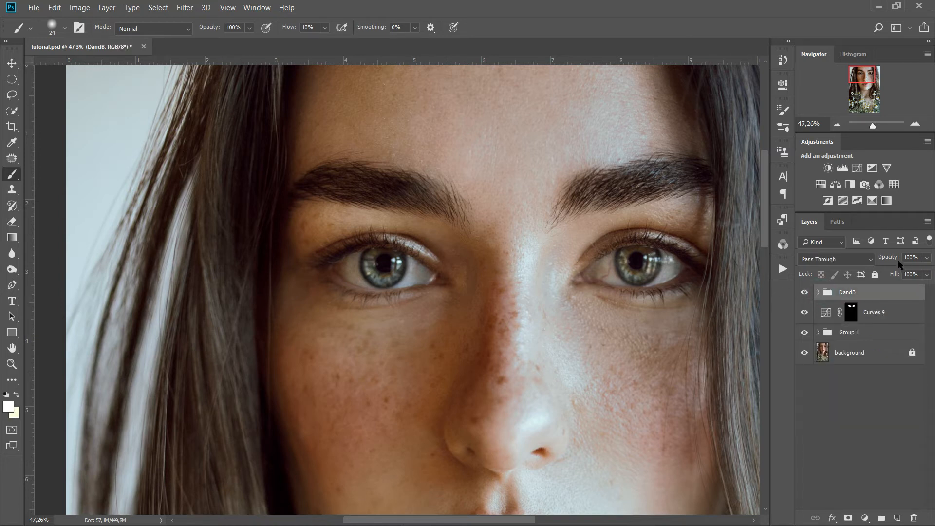
pyautogui.moveTo(896, 259); pyautogui.dragTo(886, 259)
pyautogui.moveTo(882, 260); pyautogui.dragTo(890, 260)
pyautogui.click(805, 293)
pyautogui.click(805, 293)
pyautogui.click(805, 293)
pyautogui.click(804, 292)
# - Add a Curves adjustment layer above the DandB group, pull its midtones down to darken, and invert its mask to black
pyautogui.click(865, 518)
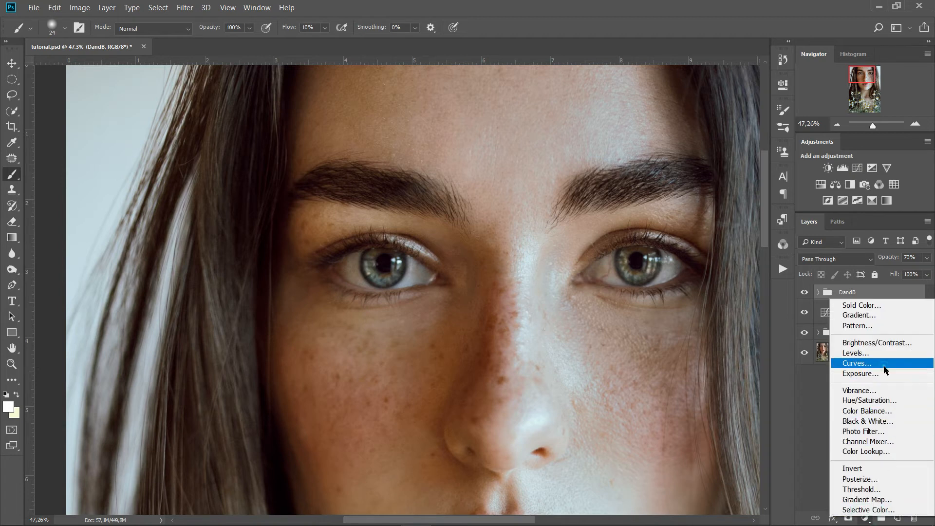
pyautogui.click(850, 365)
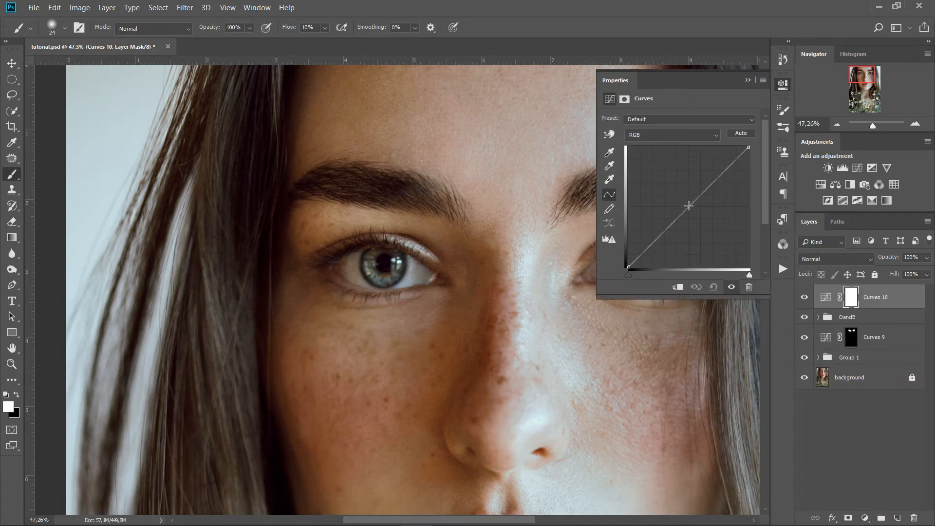
pyautogui.moveTo(689, 206); pyautogui.dragTo(698, 217)
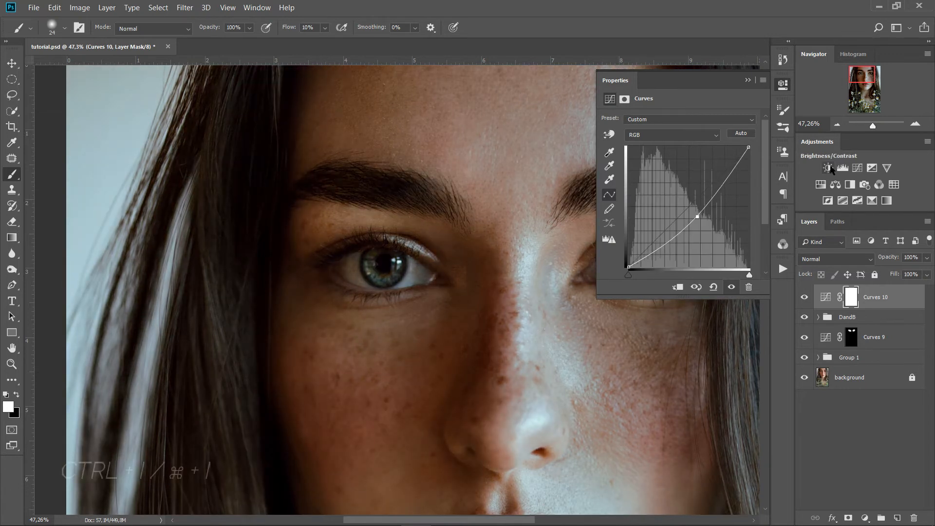
pyautogui.hotkey('ctrl', 'i')
pyautogui.click(750, 81)
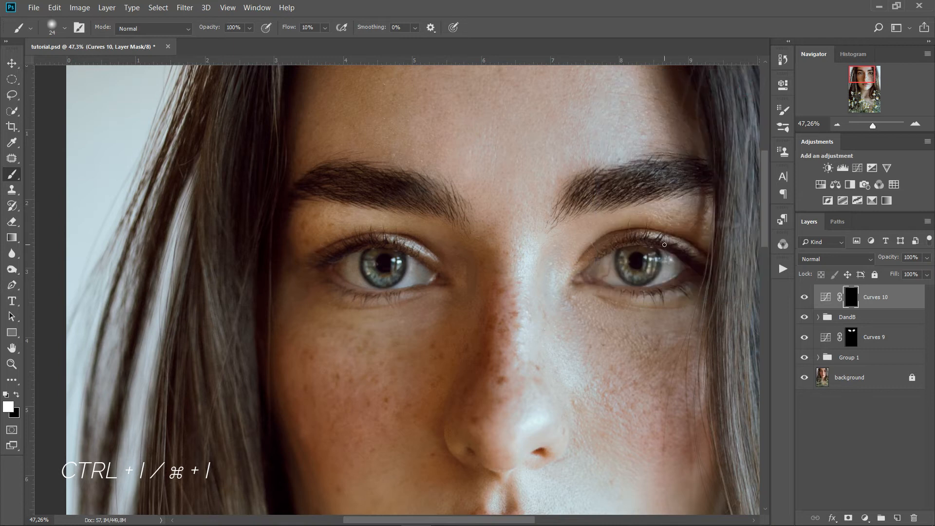
# - Reduce the brush to 11 px and darken the right-hand eye's lashes on the new Curves mask with white strokes
pyautogui.scroll(2, 671, 239)
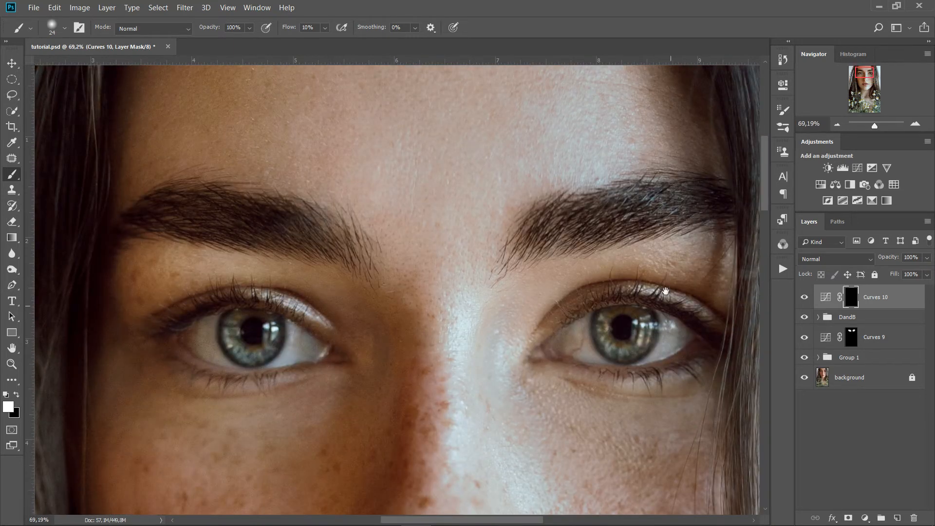
pyautogui.moveTo(654, 285); pyautogui.dragTo(558, 254)
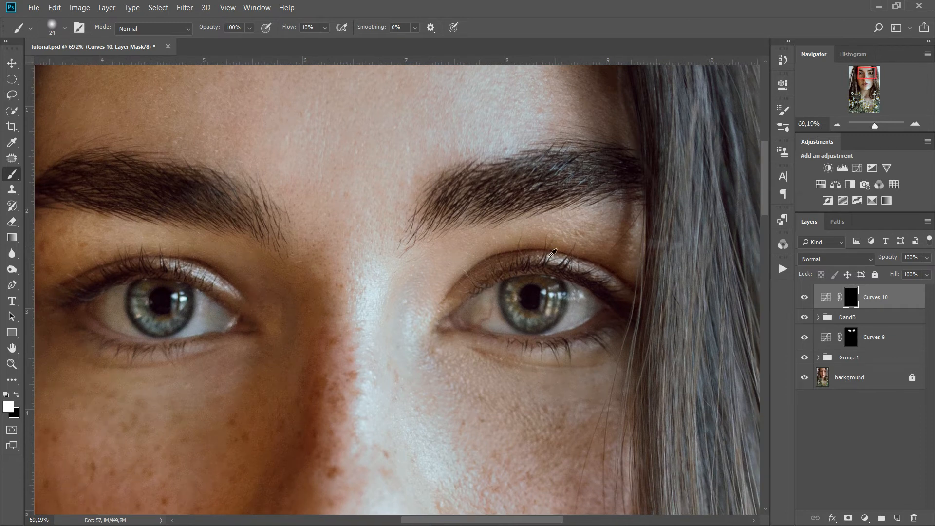
pyautogui.scroll(2, 533, 261)
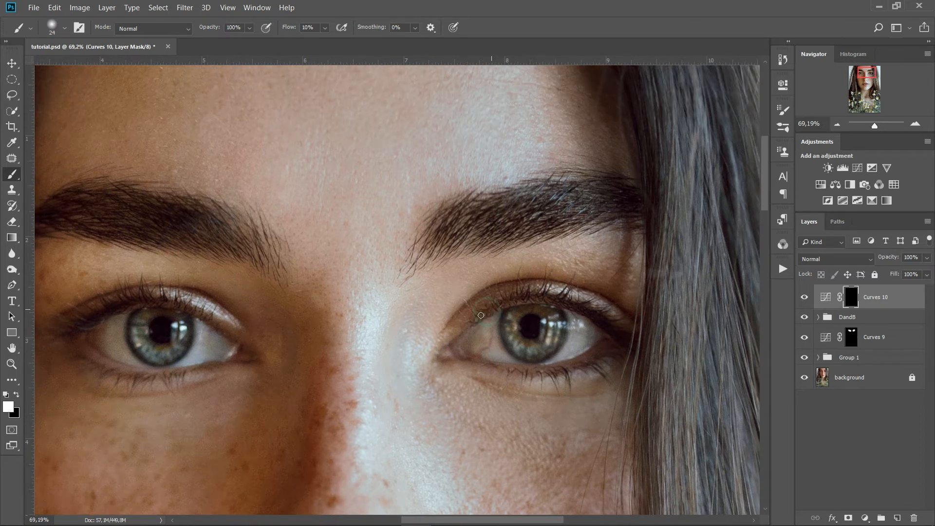
pyautogui.scroll(4, 503, 303)
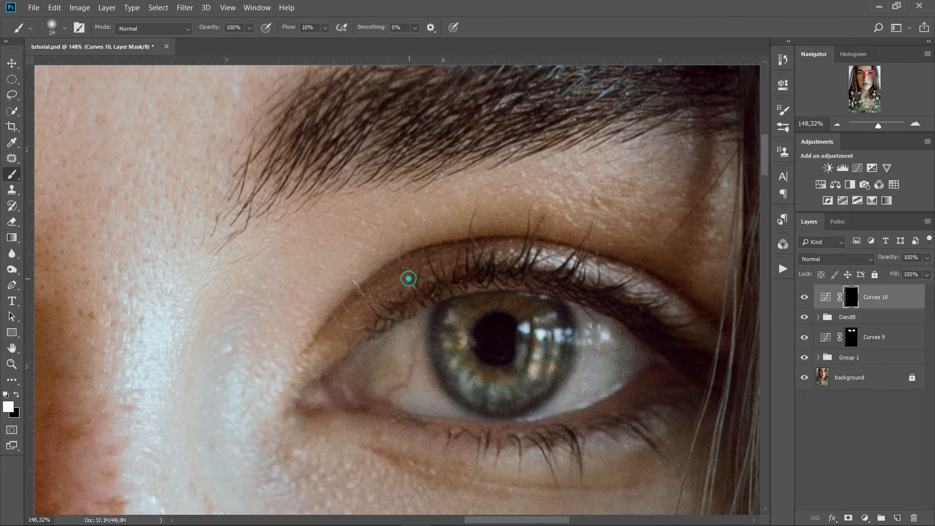
pyautogui.press('[')
pyautogui.press('[')
pyautogui.press('[')
pyautogui.moveTo(562, 430); pyautogui.dragTo(555, 459)
pyautogui.moveTo(517, 442); pyautogui.dragTo(522, 475)
pyautogui.scroll(-8, 583, 389)
pyautogui.scroll(6, 682, 429)
pyautogui.press('x')
pyautogui.scroll(-3, 439, 319)
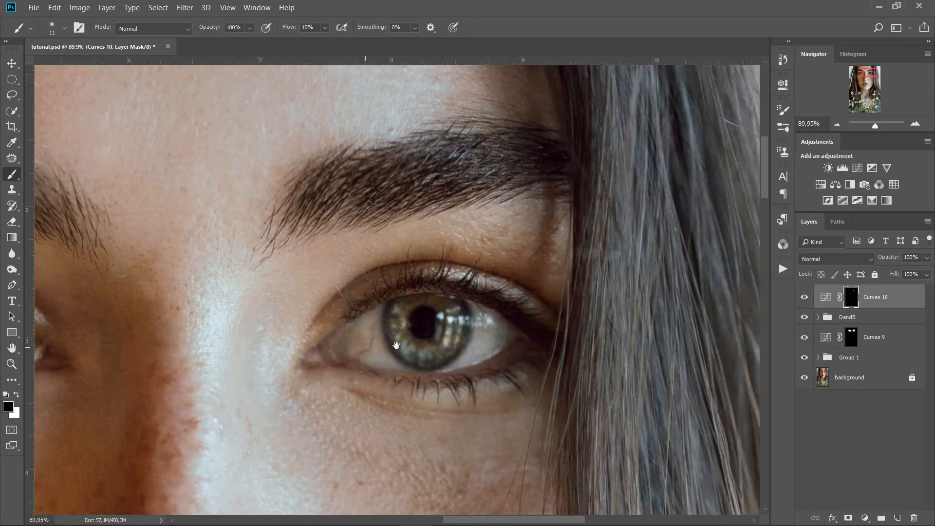
# - Darken the left-hand eye's upper lashes with white strokes on the darkening Curves mask, following each lash outward
pyautogui.moveTo(117, 310); pyautogui.dragTo(580, 295)
pyautogui.press('x')
pyautogui.scroll(6, 415, 283)
pyautogui.moveTo(259, 274); pyautogui.dragTo(246, 258)
pyautogui.moveTo(295, 253); pyautogui.dragTo(276, 239)
pyautogui.moveTo(345, 240); pyautogui.dragTo(336, 217)
pyautogui.moveTo(410, 236); pyautogui.dragTo(411, 201)
pyautogui.moveTo(454, 238); pyautogui.dragTo(453, 213)
pyautogui.moveTo(490, 261); pyautogui.dragTo(490, 196)
pyautogui.moveTo(539, 268); pyautogui.dragTo(543, 252)
pyautogui.moveTo(334, 248); pyautogui.dragTo(319, 192)
pyautogui.moveTo(295, 253); pyautogui.dragTo(273, 211)
pyautogui.moveTo(255, 269); pyautogui.dragTo(230, 237)
# - Darken the left-hand eye's lower lashes on the Curves mask with a 5 px white brush
pyautogui.moveTo(312, 408); pyautogui.dragTo(310, 443)
pyautogui.moveTo(389, 424); pyautogui.dragTo(382, 441)
pyautogui.moveTo(472, 403)
pyautogui.mouseDown()
pyautogui.moveTo(472, 439)
pyautogui.moveTo(473, 416)
pyautogui.mouseUp()
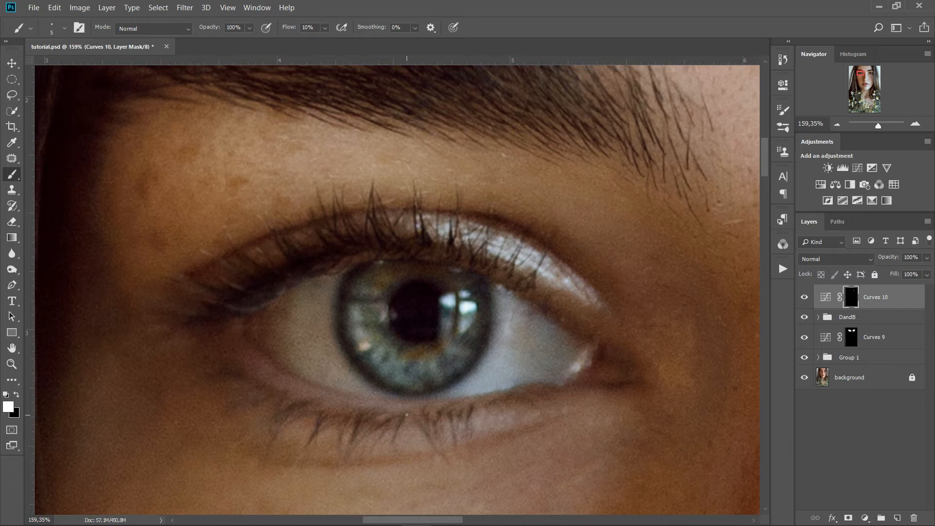
pyautogui.moveTo(408, 415)
pyautogui.mouseDown()
pyautogui.moveTo(397, 429)
pyautogui.moveTo(369, 430)
pyautogui.mouseUp()
pyautogui.moveTo(363, 416)
pyautogui.mouseDown()
pyautogui.moveTo(350, 429)
pyautogui.moveTo(321, 428)
pyautogui.mouseUp()
pyautogui.moveTo(327, 414)
pyautogui.mouseDown()
pyautogui.moveTo(291, 418)
pyautogui.moveTo(313, 404)
pyautogui.moveTo(304, 398)
pyautogui.moveTo(268, 418)
pyautogui.moveTo(277, 394)
pyautogui.moveTo(268, 419)
pyautogui.moveTo(275, 393)
pyautogui.moveTo(239, 411)
pyautogui.moveTo(256, 397)
pyautogui.moveTo(237, 401)
pyautogui.moveTo(249, 375)
pyautogui.moveTo(202, 379)
pyautogui.moveTo(219, 366)
pyautogui.moveTo(187, 378)
pyautogui.mouseUp()
# - Touch up the right-hand eye's upper lash line and inner corner on the darkening Curves mask with a 7 px brush
pyautogui.scroll(-6, 539, 342)
pyautogui.moveTo(731, 340); pyautogui.dragTo(537, 318)
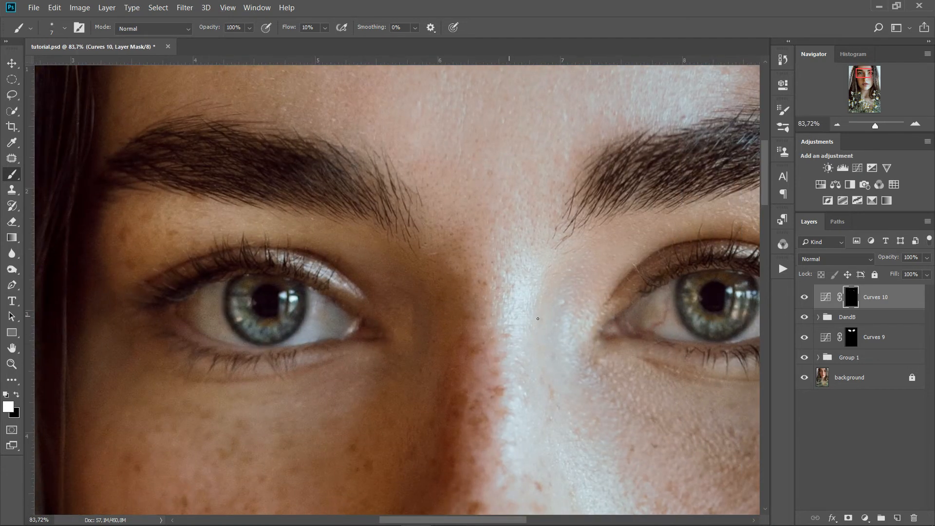
pyautogui.scroll(-2, 536, 318)
pyautogui.scroll(-1, 540, 315)
pyautogui.scroll(2, 557, 313)
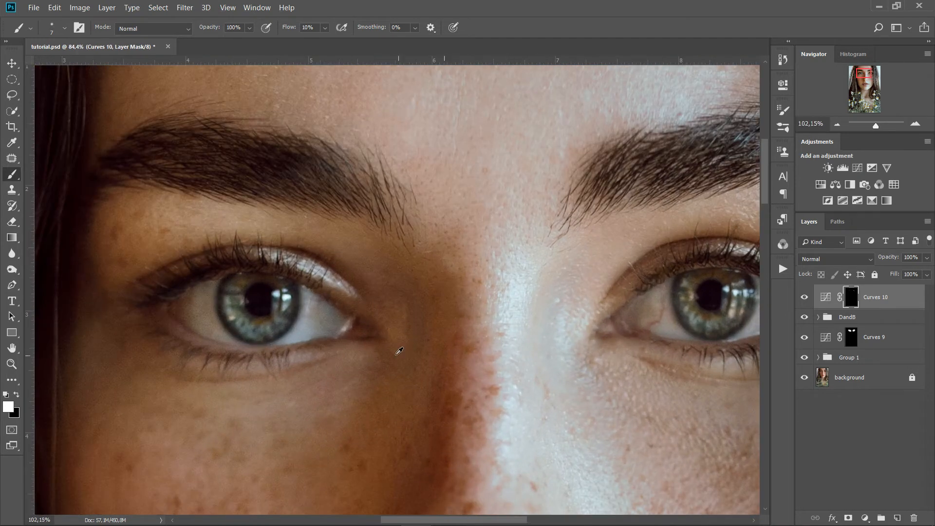
pyautogui.scroll(2, 402, 351)
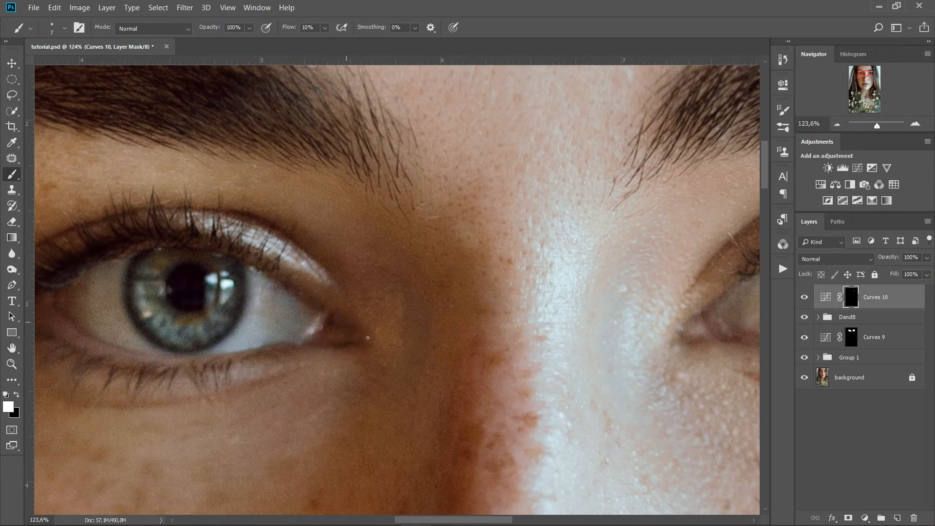
pyautogui.moveTo(546, 297); pyautogui.dragTo(182, 318)
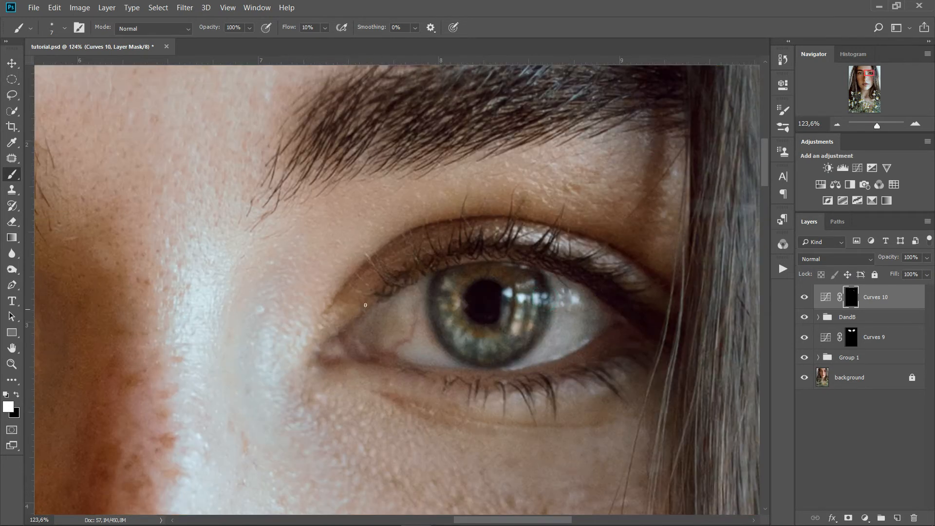
pyautogui.moveTo(352, 319)
pyautogui.mouseDown()
pyautogui.moveTo(318, 355)
pyautogui.moveTo(321, 370)
pyautogui.moveTo(378, 359)
pyautogui.mouseUp()
pyautogui.moveTo(554, 242); pyautogui.dragTo(485, 230)
pyautogui.click(577, 317)
# - Toggle the visibility of the darkening Curves layer to compare the lashes before and after on the whole face
pyautogui.scroll(-1, 555, 255)
pyautogui.scroll(-4, 506, 244)
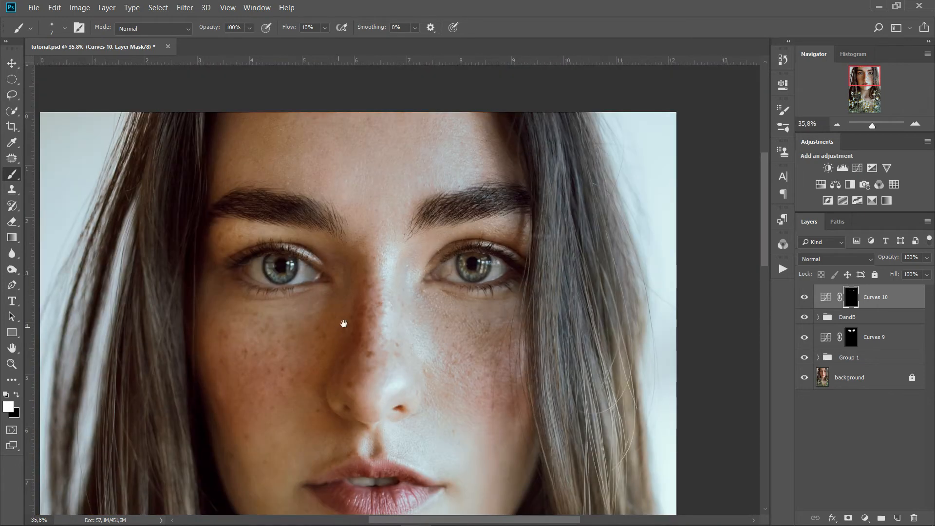
pyautogui.moveTo(343, 324); pyautogui.dragTo(408, 324)
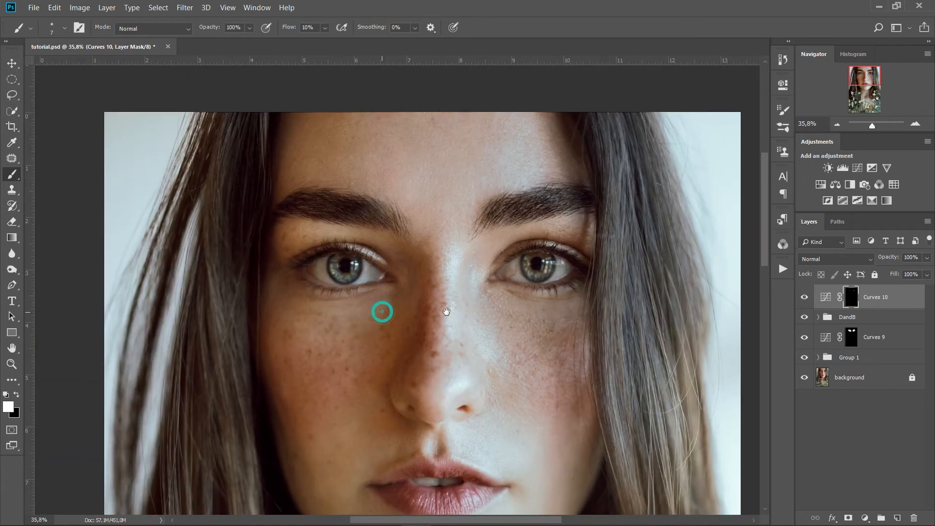
pyautogui.click(805, 298)
pyautogui.click(805, 298)
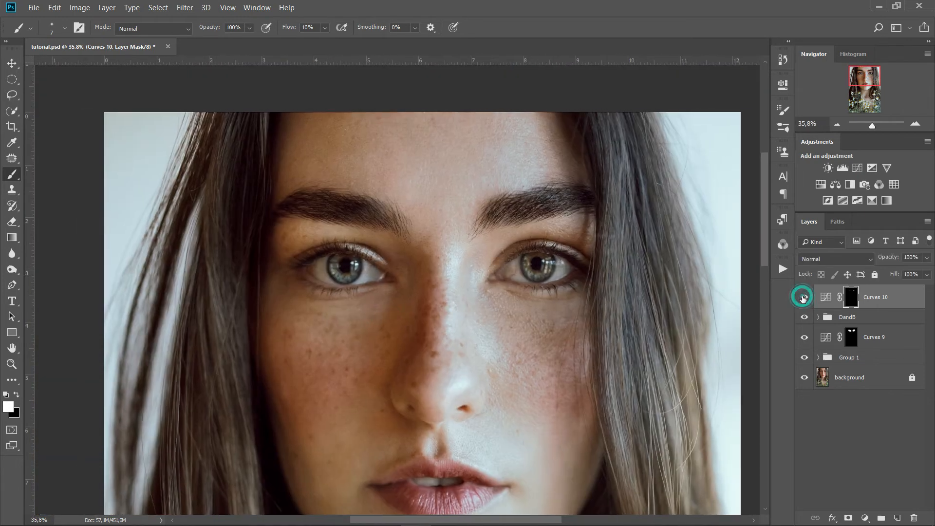
pyautogui.click(804, 297)
pyautogui.click(804, 298)
pyautogui.click(804, 298)
pyautogui.click(805, 298)
pyautogui.click(804, 298)
pyautogui.click(805, 298)
pyautogui.click(804, 298)
pyautogui.click(805, 298)
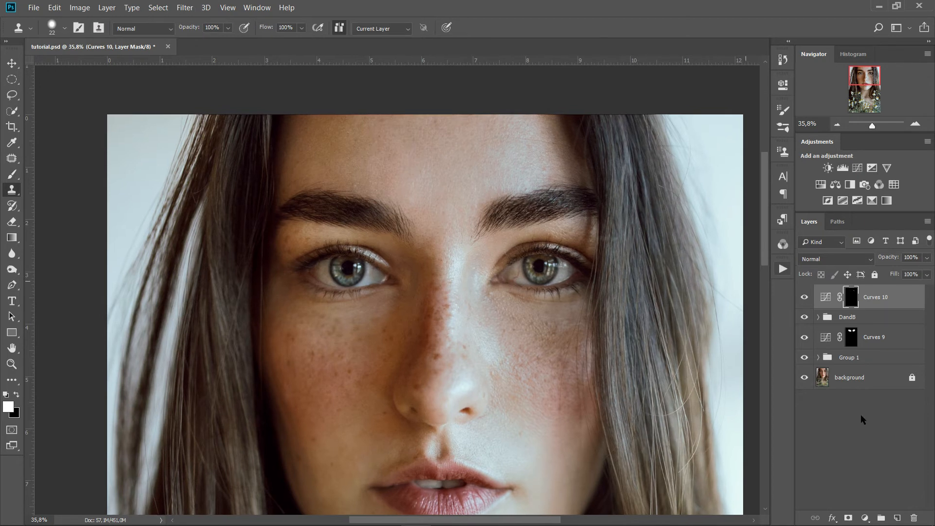
# - Create a new empty layer on top and set the Clone Stamp tool to sample Current & Below
pyautogui.click(897, 518)
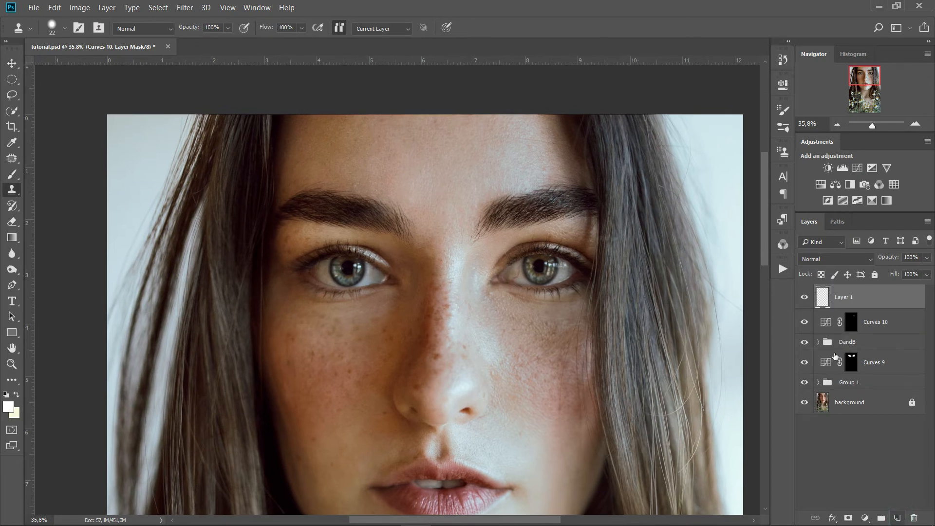
pyautogui.rightClick(10, 192)
pyautogui.click(76, 190)
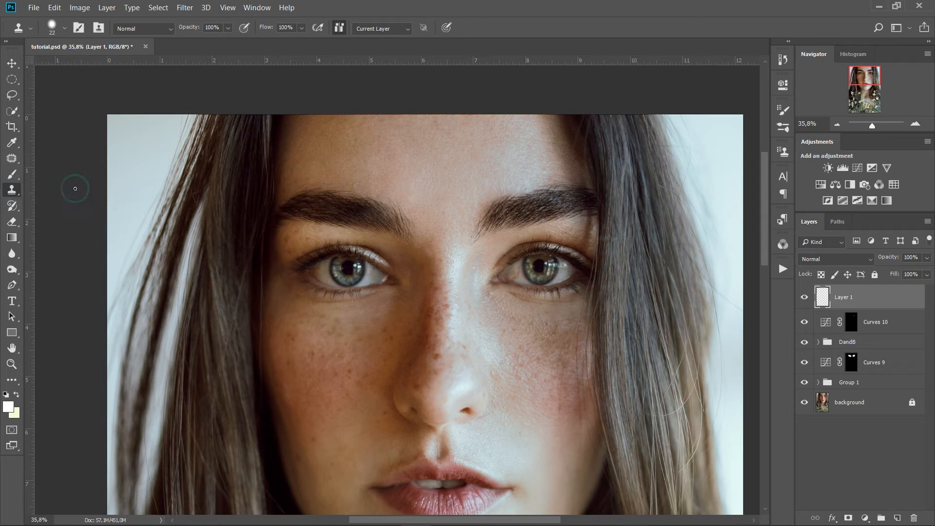
pyautogui.click(380, 31)
pyautogui.click(379, 53)
# - Clone clean eye-white texture over the red vein beside the right-hand eye's iris on the new layer
pyautogui.hotkey('ctrl', '+')
pyautogui.hotkey('ctrl', '+')
pyautogui.hotkey('ctrl', '+')
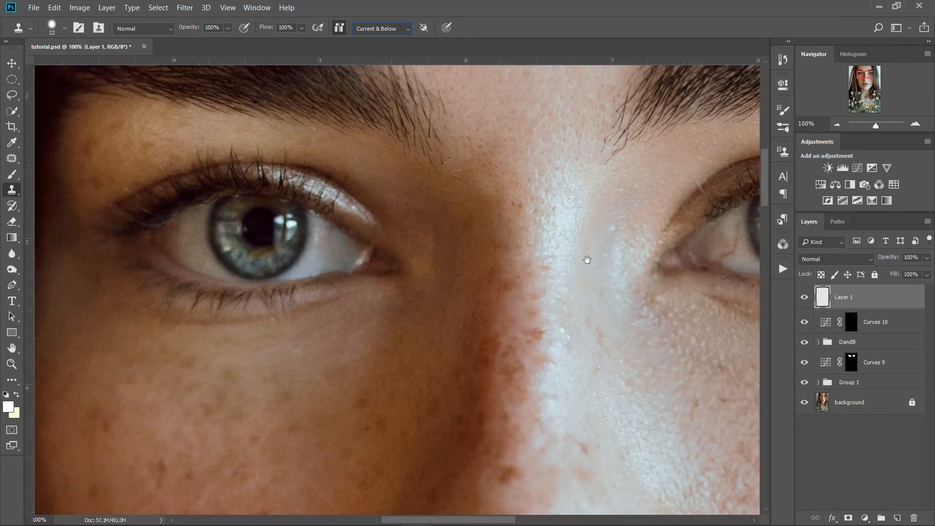
pyautogui.moveTo(588, 260); pyautogui.dragTo(313, 267)
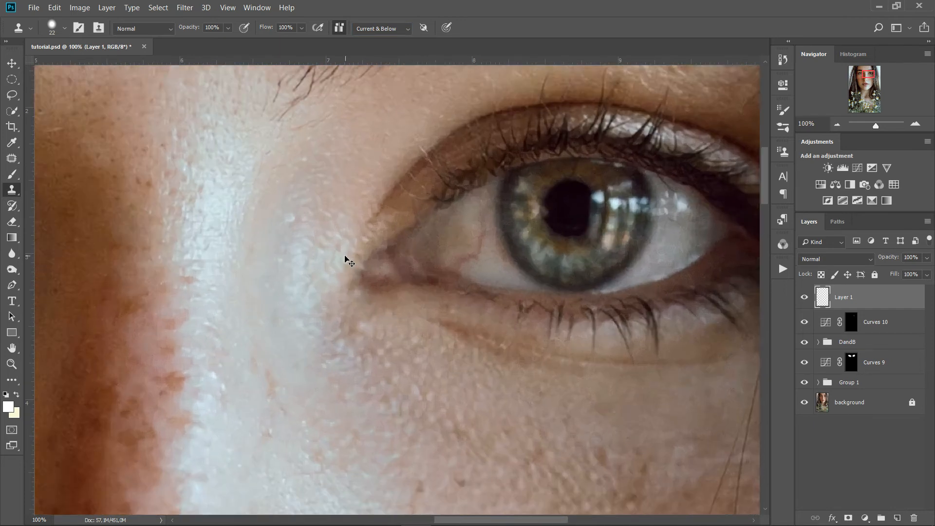
pyautogui.hotkey('ctrl', '+')
pyautogui.moveTo(472, 234); pyautogui.dragTo(389, 272)
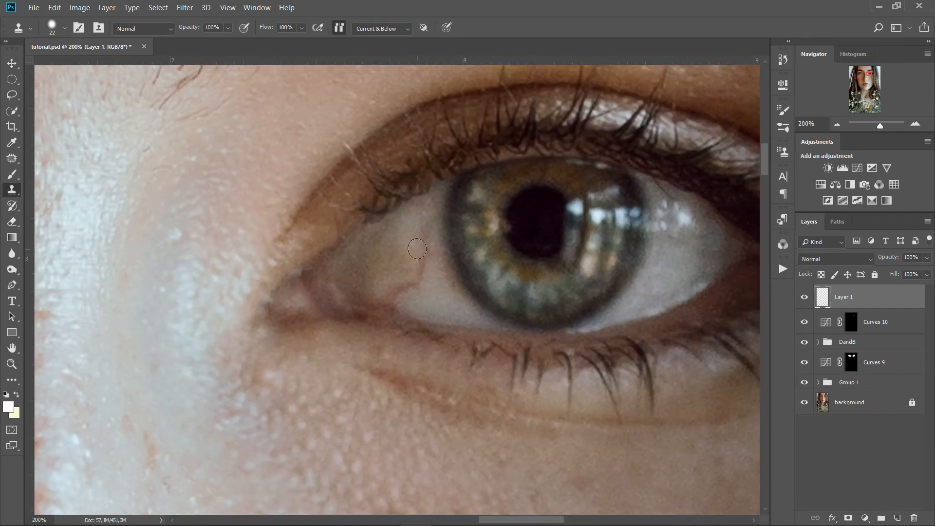
pyautogui.moveTo(427, 287)
pyautogui.mouseDown()
pyautogui.moveTo(418, 265)
pyautogui.moveTo(425, 256)
pyautogui.mouseUp()
pyautogui.keyDown('alt'); pyautogui.click(421, 222); pyautogui.keyUp('alt')
pyautogui.click(423, 235)
pyautogui.click(424, 240)
pyautogui.keyDown('alt'); pyautogui.click(430, 267); pyautogui.keyUp('alt')
# - Refine the cloned area near the iris edge with texture sampled from higher up on the right-hand eye's white
pyautogui.scroll(2, 423, 255)
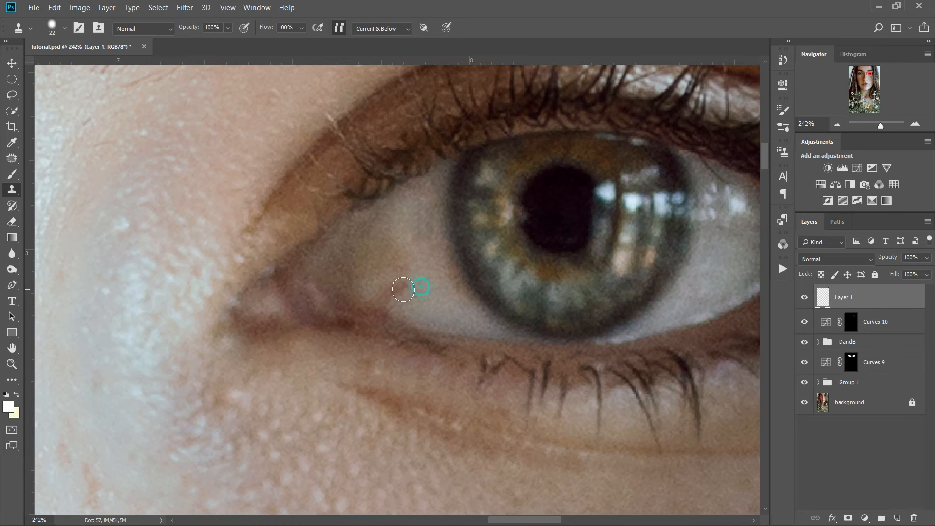
pyautogui.keyDown('alt'); pyautogui.click(424, 220); pyautogui.keyUp('alt')
pyautogui.click(425, 232)
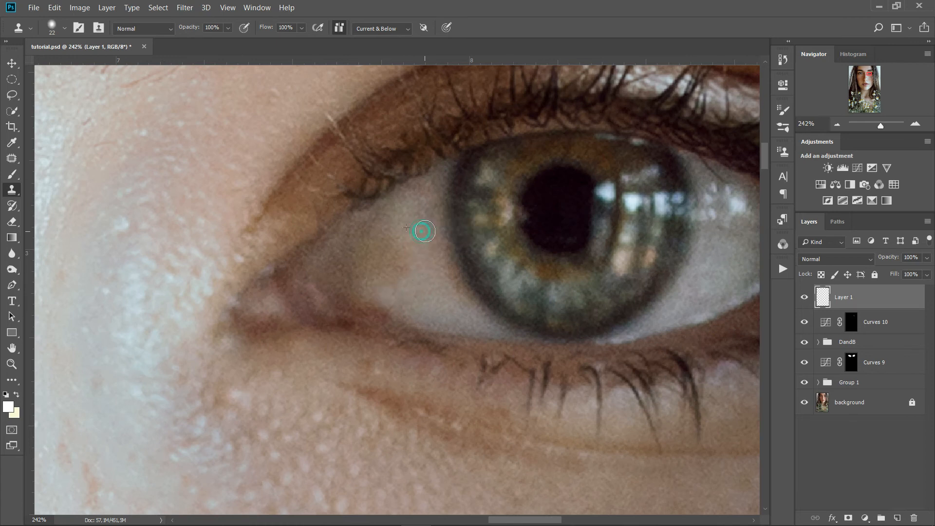
pyautogui.moveTo(219, 318); pyautogui.dragTo(609, 278)
pyautogui.scroll(-8, 455, 264)
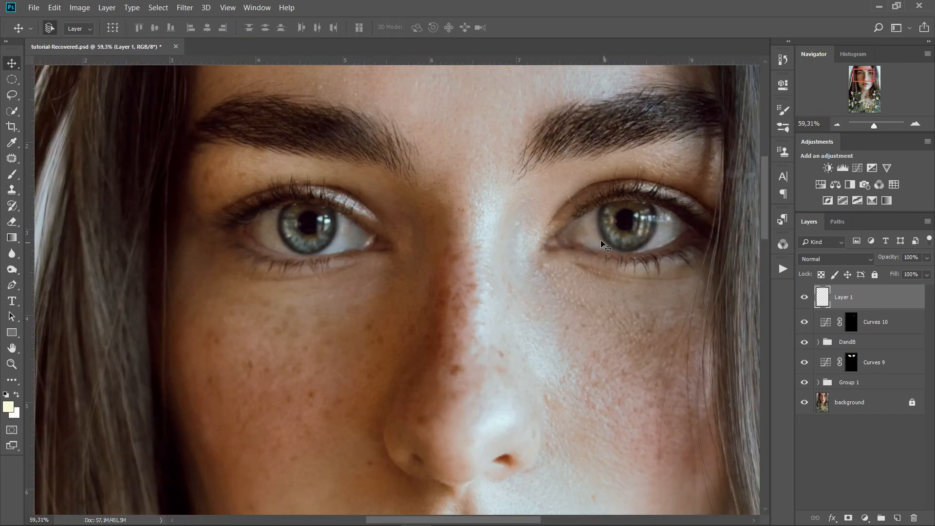
# - Add a Curves adjustment layer above Layer 1, raise its midtones slightly to brighten, and invert its mask to black
pyautogui.scroll(5, 600, 237)
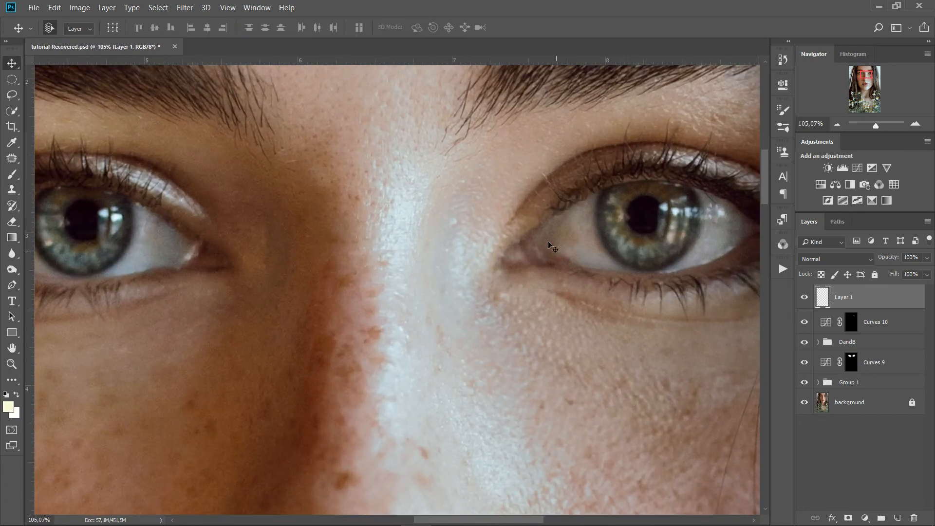
pyautogui.click(866, 518)
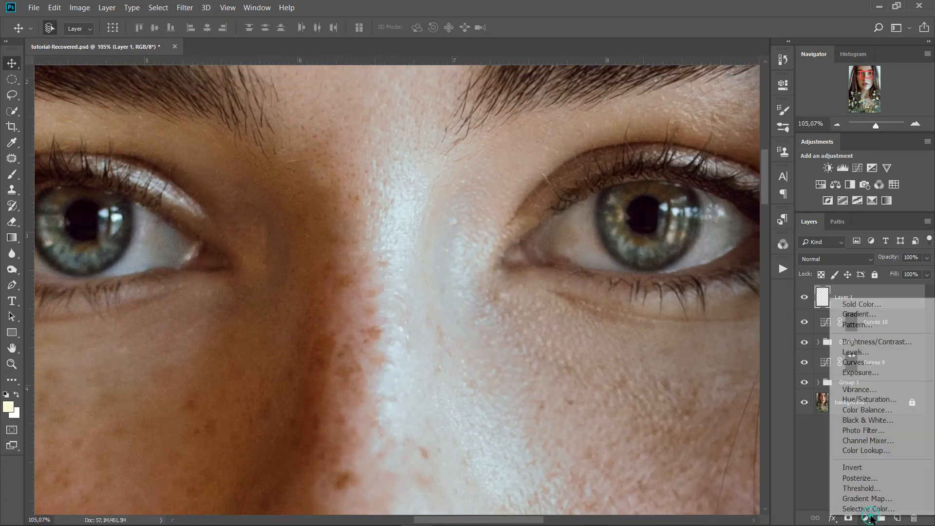
pyautogui.click(858, 363)
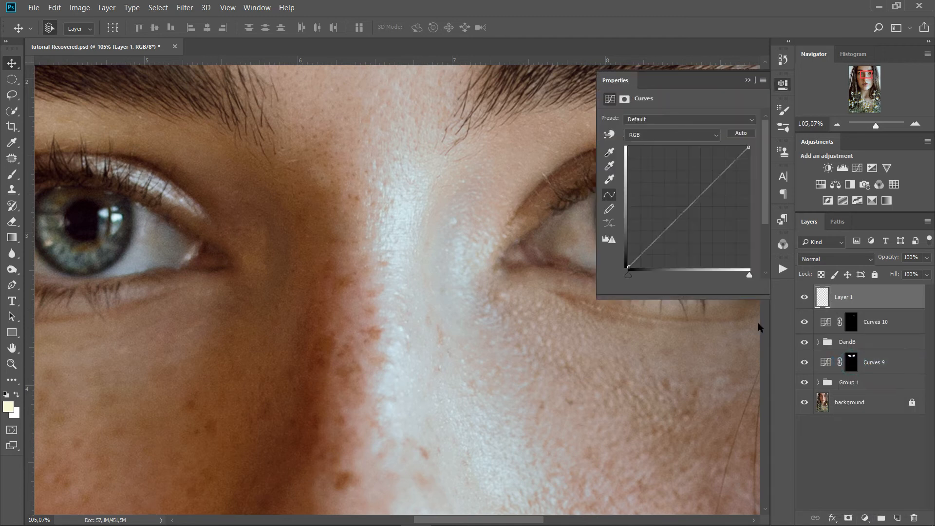
pyautogui.moveTo(689, 205); pyautogui.dragTo(685, 204)
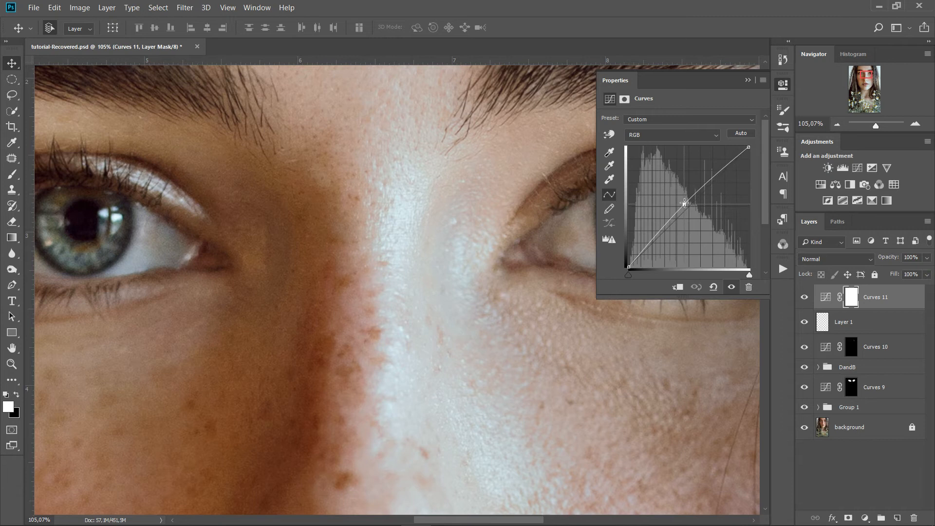
pyautogui.click(747, 82)
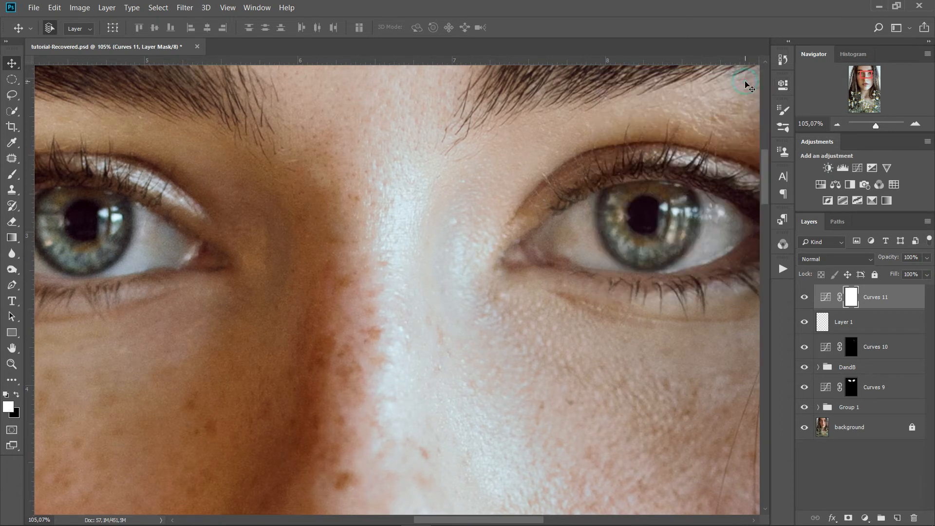
pyautogui.hotkey('ctrl', 'i')
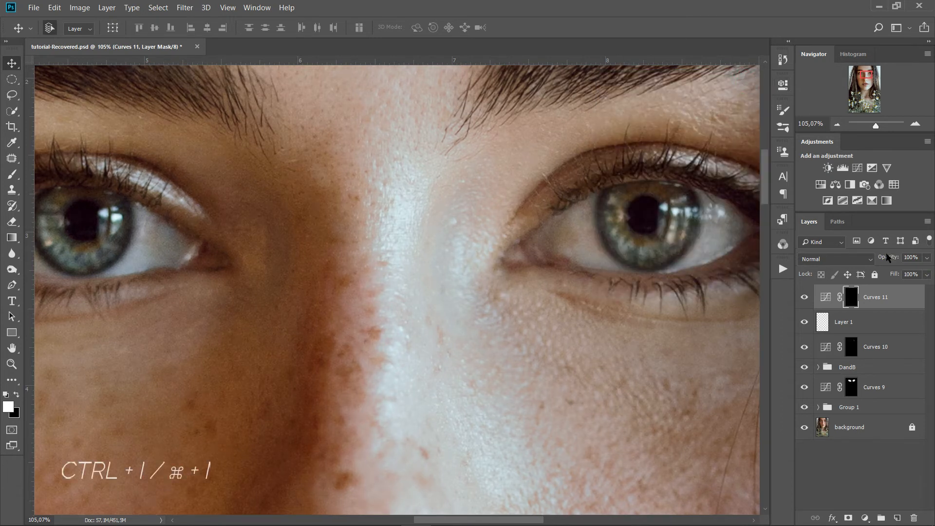
# - Brush white on the Curves 11 mask over the dark patch of eye white beside the right-hand eye's inner corner
pyautogui.scroll(2, 666, 255)
pyautogui.click(12, 174)
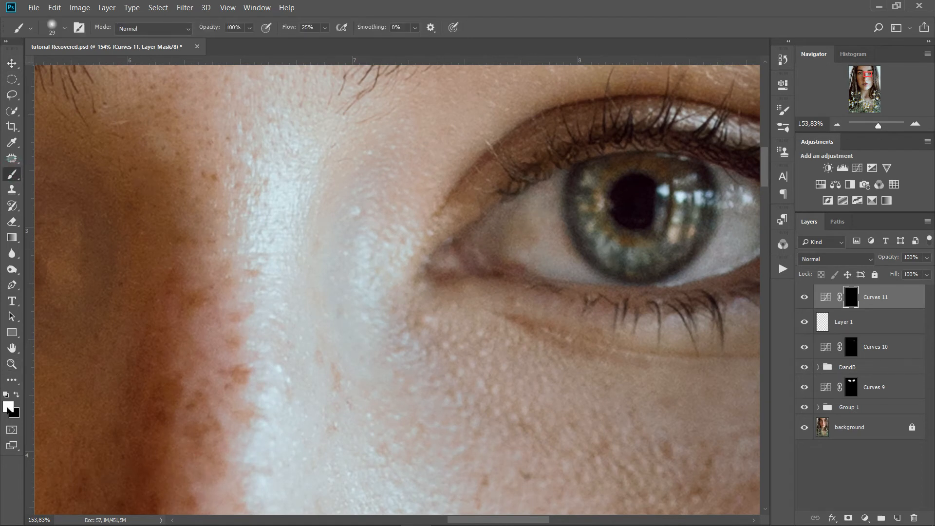
pyautogui.scroll(1, 517, 236)
pyautogui.moveTo(521, 233)
pyautogui.mouseDown()
pyautogui.moveTo(524, 222)
pyautogui.moveTo(533, 236)
pyautogui.moveTo(522, 225)
pyautogui.moveTo(519, 249)
pyautogui.mouseUp()
pyautogui.moveTo(563, 238)
pyautogui.mouseDown()
pyautogui.moveTo(525, 244)
pyautogui.moveTo(539, 225)
pyautogui.moveTo(556, 249)
pyautogui.moveTo(546, 250)
pyautogui.moveTo(539, 220)
pyautogui.moveTo(533, 238)
pyautogui.mouseUp()
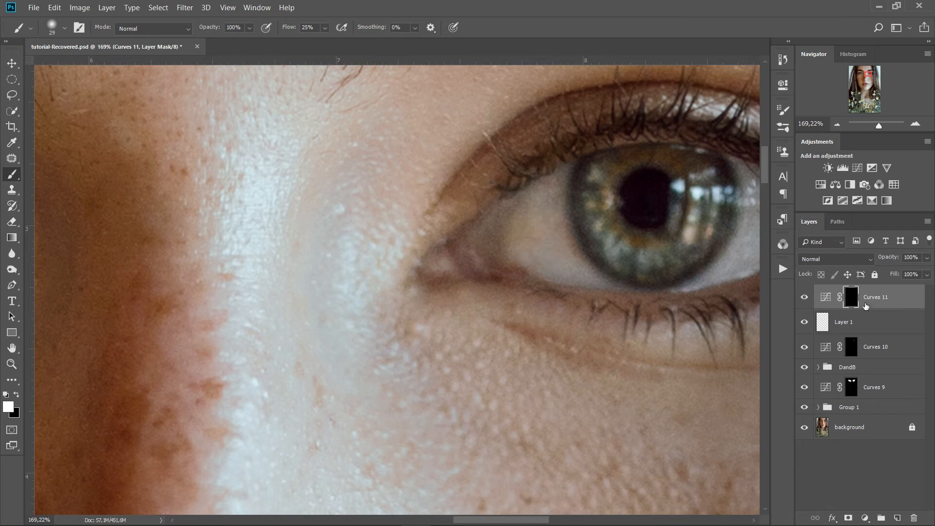
# - Raise the Blue channel midtones slightly in Curves 11 to neutralise the yellow cast, and compare with the layer hidden
pyautogui.doubleClick(830, 302)
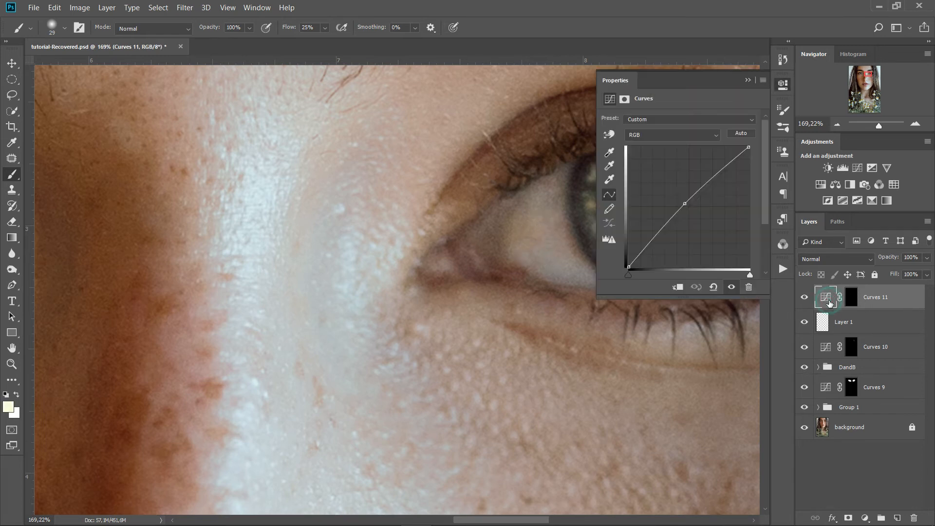
pyautogui.click(671, 138)
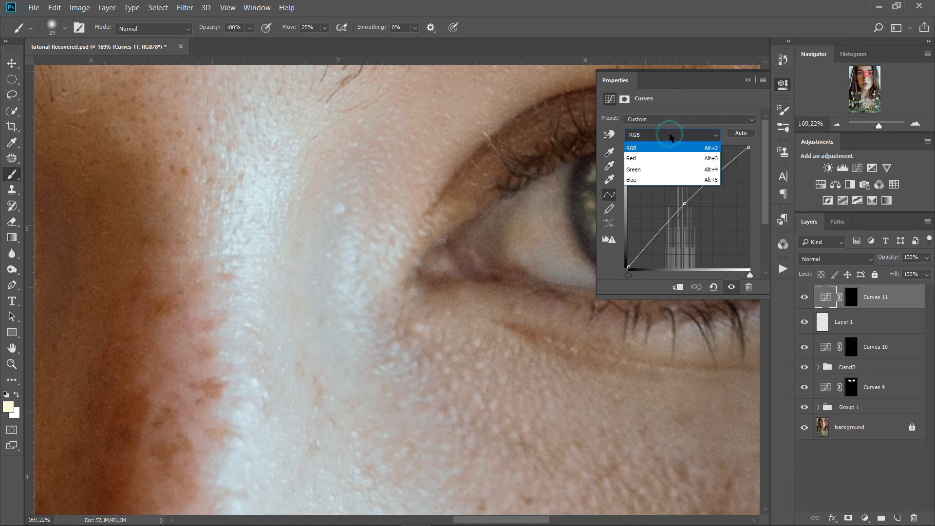
pyautogui.click(654, 181)
pyautogui.click(688, 205)
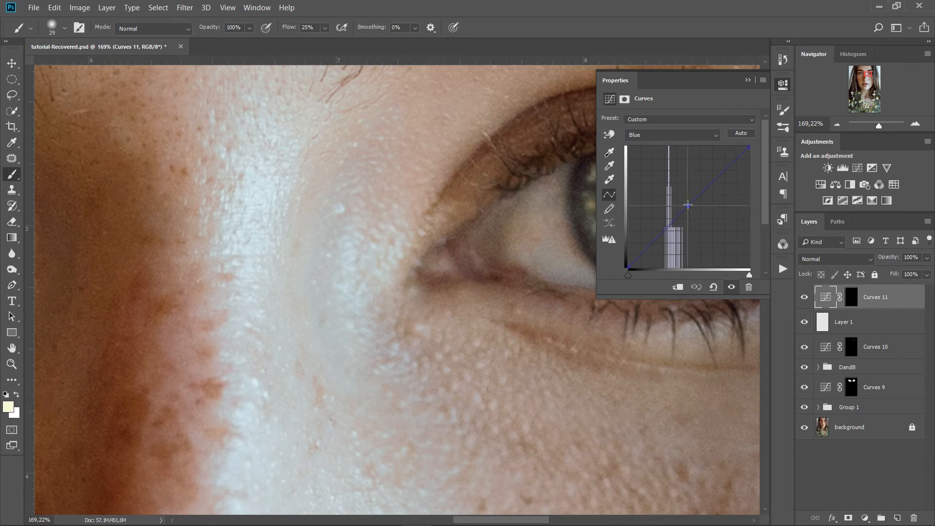
pyautogui.moveTo(688, 205); pyautogui.dragTo(688, 203)
pyautogui.click(805, 298)
pyautogui.click(805, 298)
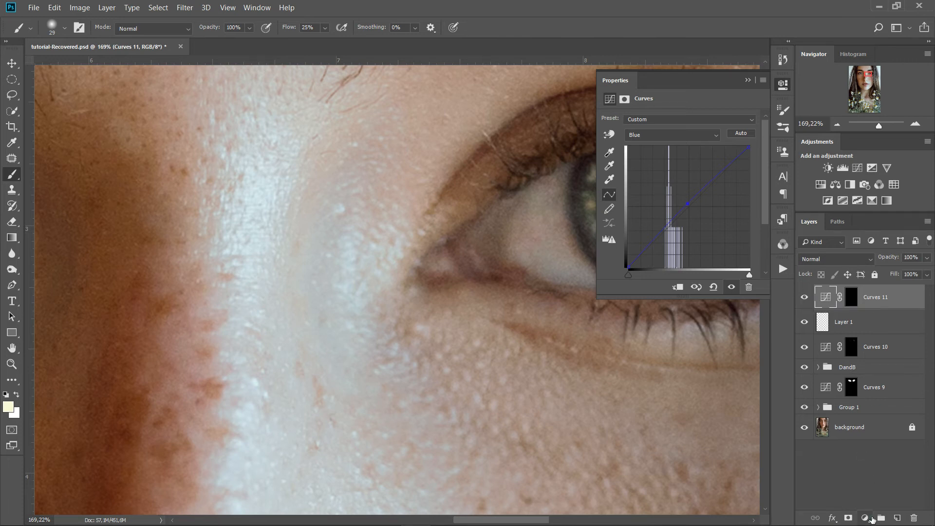
# - Add another Curves adjustment layer on top, raise its RGB midtones to brighten, and invert its mask to black
pyautogui.click(866, 517)
pyautogui.click(901, 361)
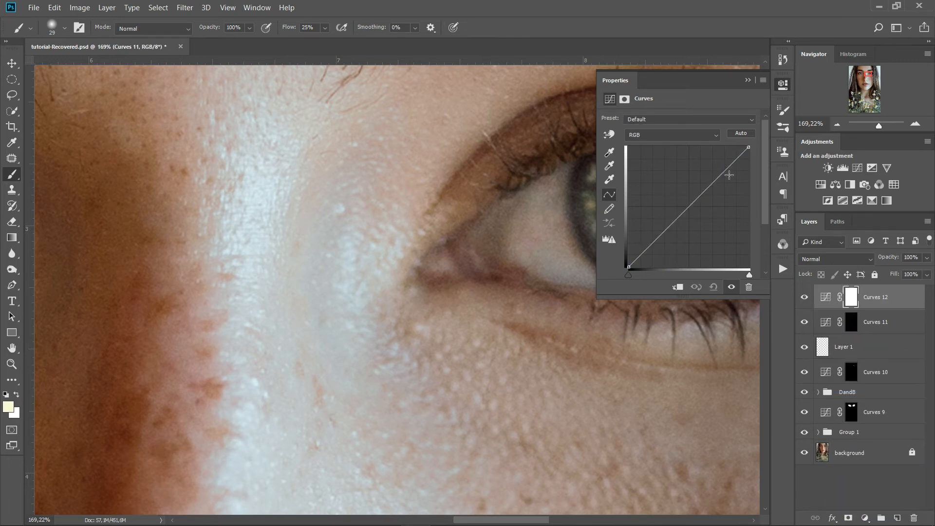
pyautogui.moveTo(686, 210); pyautogui.dragTo(684, 201)
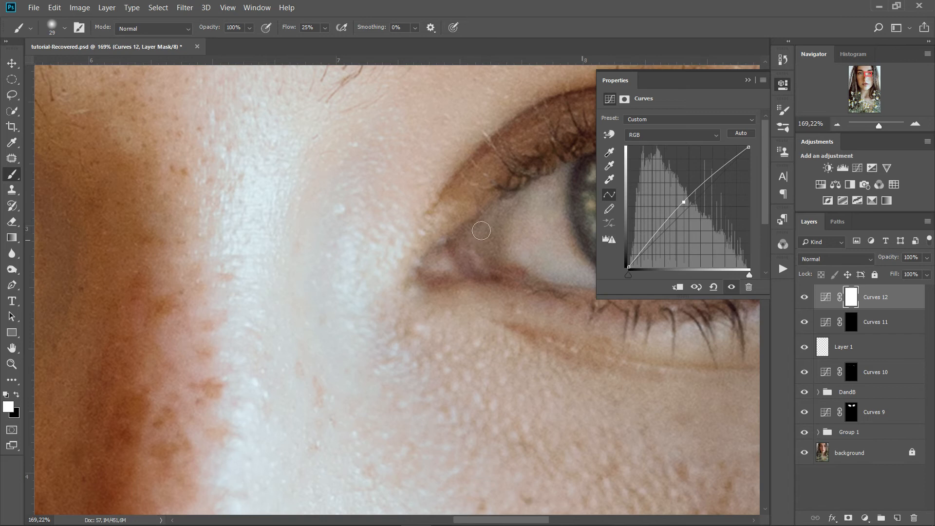
pyautogui.click(748, 80)
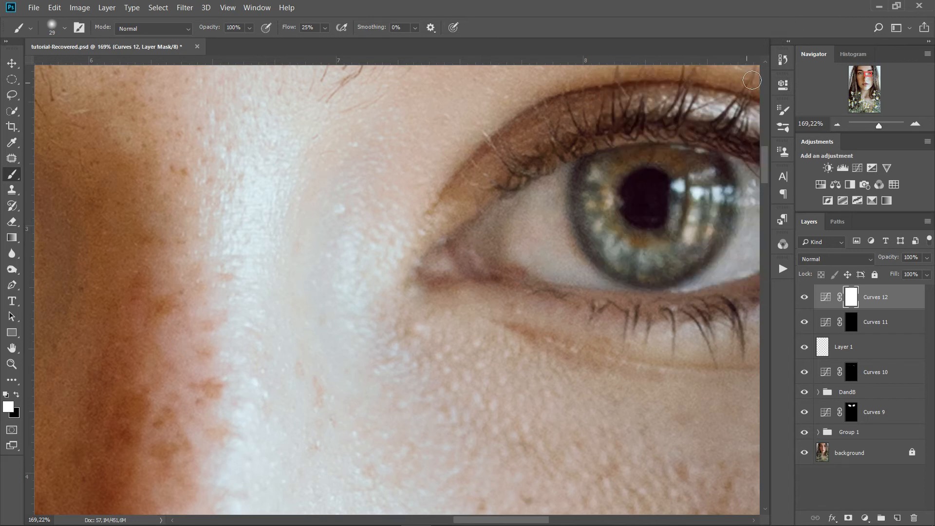
pyautogui.hotkey('ctrl', 'i')
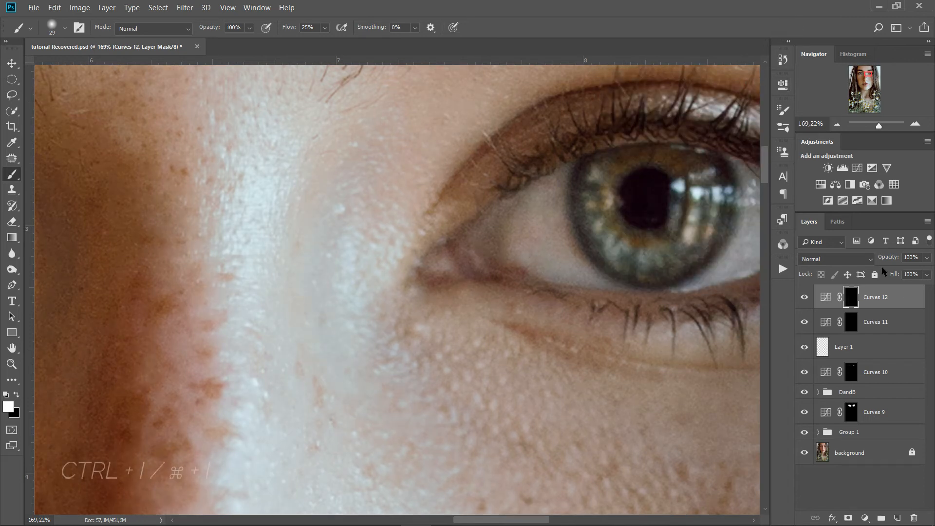
# - Paint white with a 61 px brush on the Curves 12 mask over the whites of both eyes
pyautogui.moveTo(648, 204); pyautogui.dragTo(556, 223)
pyautogui.moveTo(456, 225); pyautogui.dragTo(473, 228)
pyautogui.moveTo(676, 254); pyautogui.dragTo(710, 234)
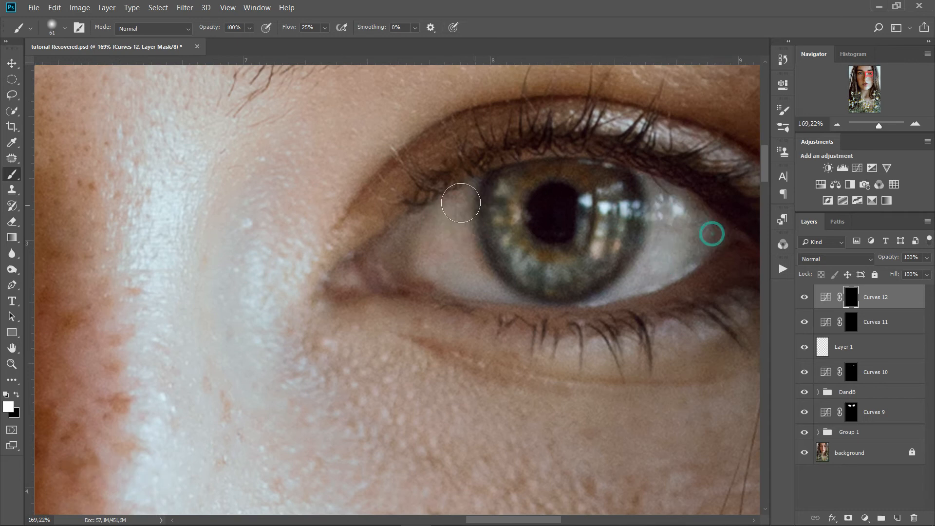
pyautogui.moveTo(464, 200); pyautogui.dragTo(460, 274)
pyautogui.moveTo(370, 247); pyautogui.dragTo(682, 228)
pyautogui.moveTo(431, 200)
pyautogui.mouseDown()
pyautogui.moveTo(464, 242)
pyautogui.moveTo(453, 229)
pyautogui.mouseUp()
pyautogui.moveTo(148, 205)
pyautogui.mouseDown()
pyautogui.moveTo(182, 203)
pyautogui.moveTo(223, 260)
pyautogui.mouseUp()
pyautogui.moveTo(593, 211); pyautogui.dragTo(135, 191)
pyautogui.moveTo(643, 175); pyautogui.dragTo(659, 227)
pyautogui.scroll(-5, 658, 227)
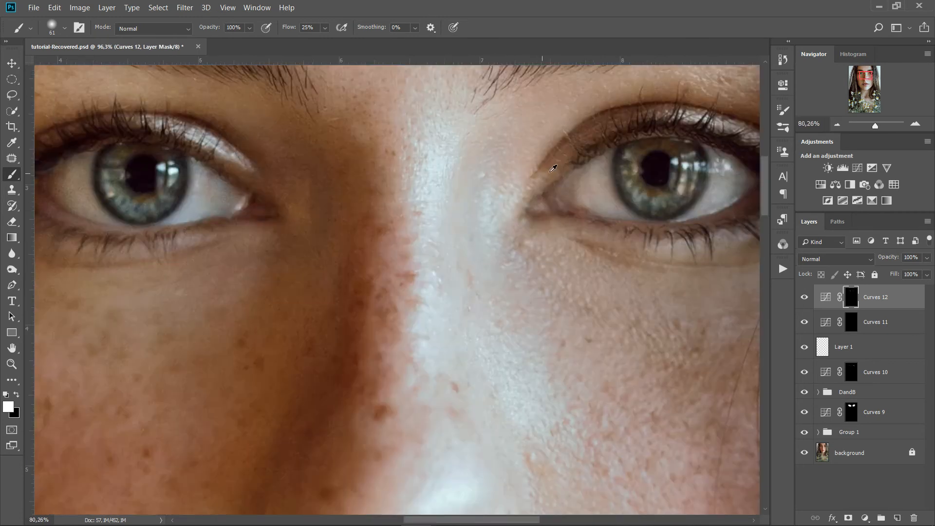
# - Lower the opacity of Curves 12 to soften the eye-white brightening, and compare the result with the layer hidden
pyautogui.scroll(-5, 690, 230)
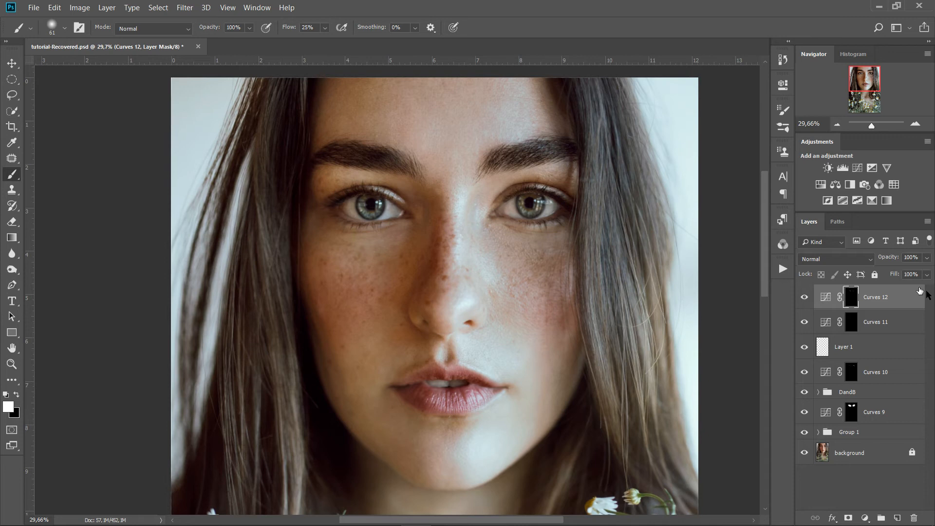
pyautogui.moveTo(894, 261); pyautogui.dragTo(886, 261)
pyautogui.moveTo(875, 261); pyautogui.dragTo(871, 261)
pyautogui.click(805, 298)
# - Create a new empty layer on top and make white the foreground colour
pyautogui.click(901, 518)
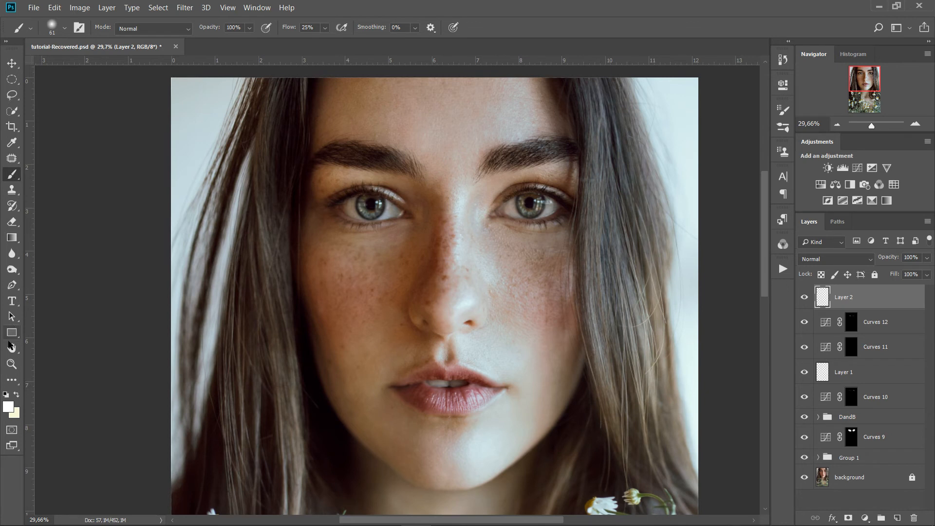
pyautogui.click(16, 394)
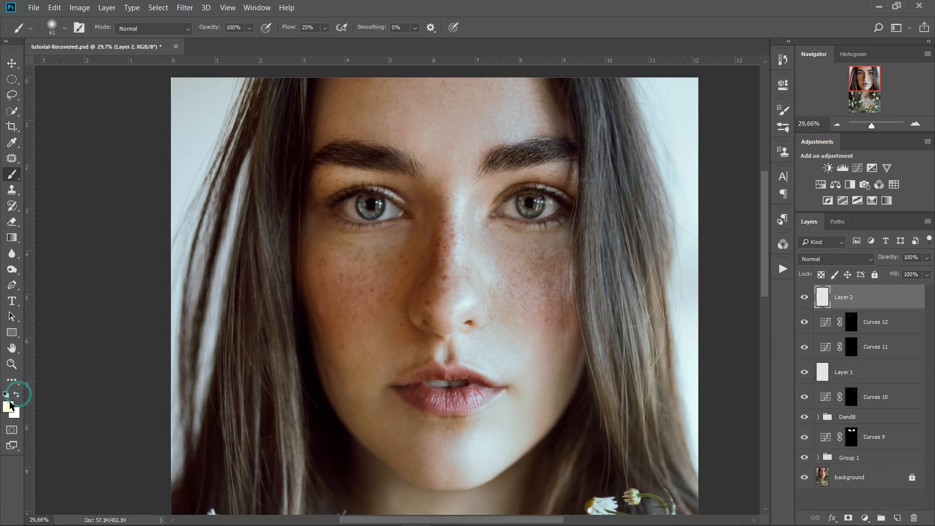
pyautogui.click(8, 407)
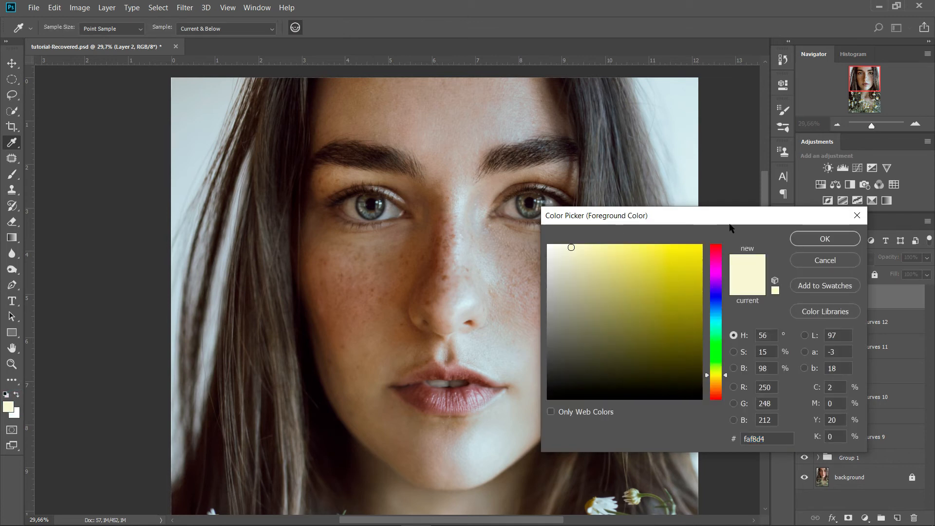
pyautogui.click(857, 215)
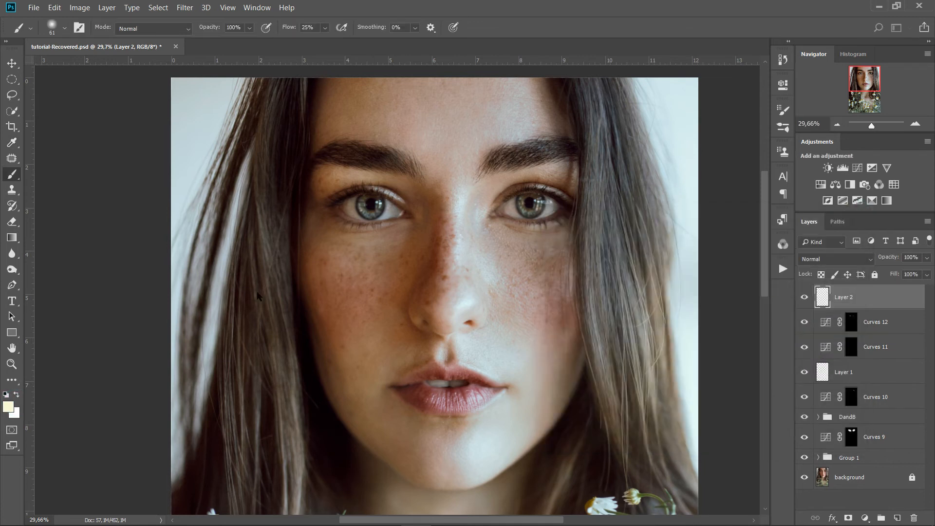
pyautogui.click(16, 394)
# - Paint white over the lower part of both irises on Layer 2 with a 50 px soft brush, redoing the right-hand one
pyautogui.scroll(4, 496, 162)
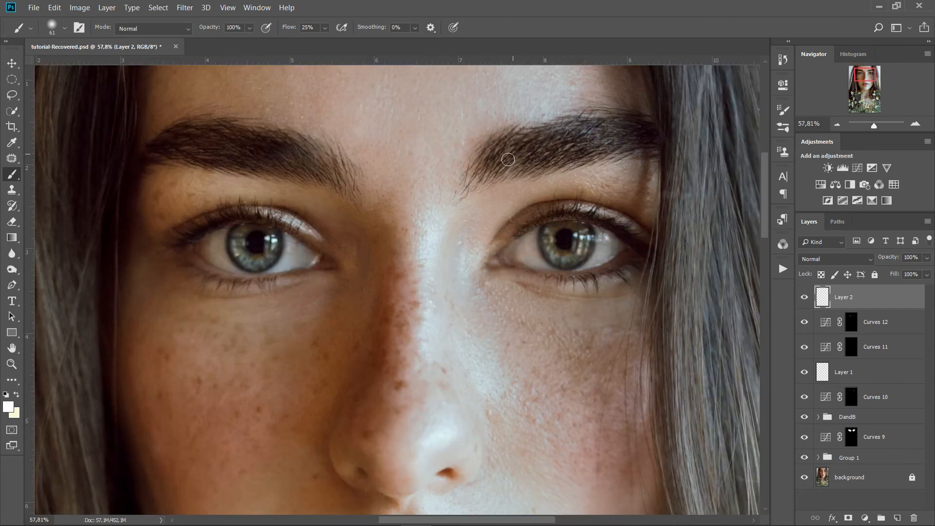
pyautogui.moveTo(440, 261); pyautogui.dragTo(420, 277)
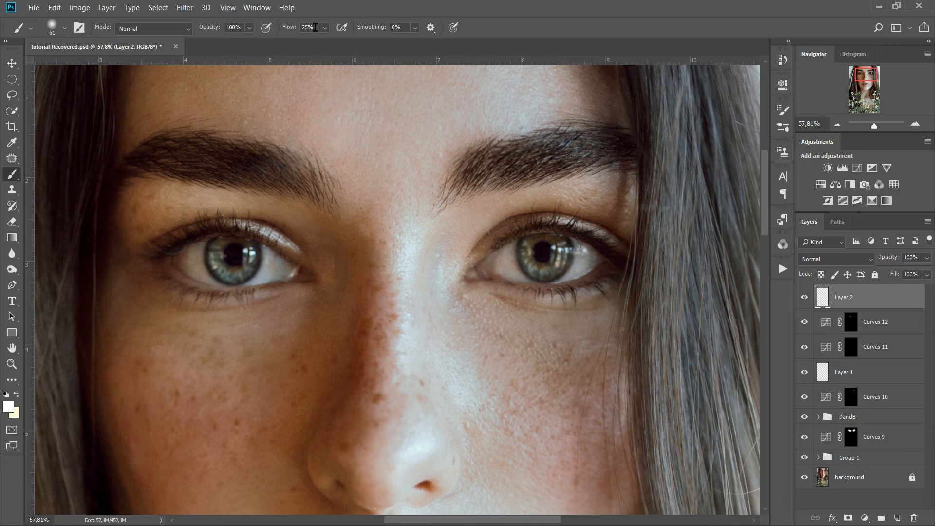
pyautogui.keyDown('alt'); pyautogui.rightClick(283, 266); pyautogui.keyUp('alt')
pyautogui.moveTo(285, 287)
pyautogui.mouseDown()
pyautogui.moveTo(279, 328)
pyautogui.moveTo(282, 278)
pyautogui.mouseUp()
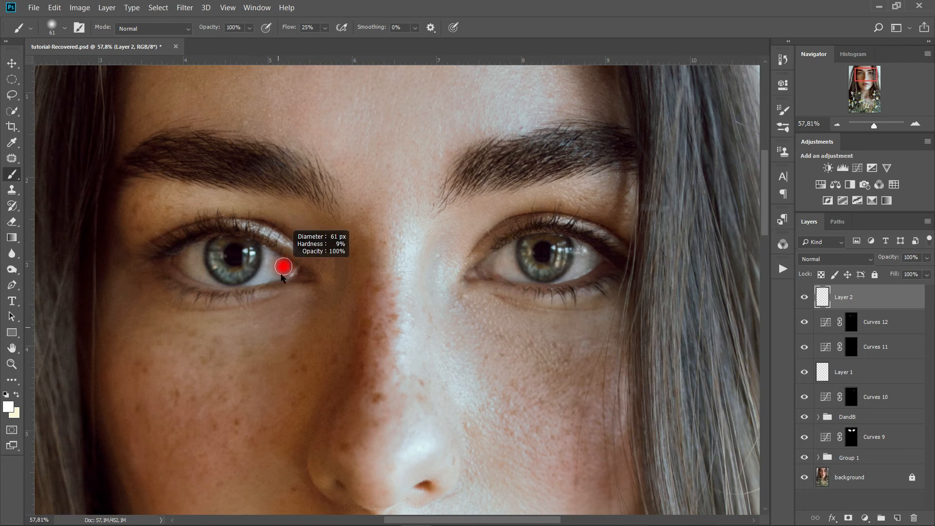
pyautogui.keyDown('alt'); pyautogui.rightClick(218, 258); pyautogui.keyUp('alt')
pyautogui.moveTo(218, 260); pyautogui.dragTo(214, 254)
pyautogui.keyDown('alt'); pyautogui.rightClick(215, 257); pyautogui.keyUp('alt')
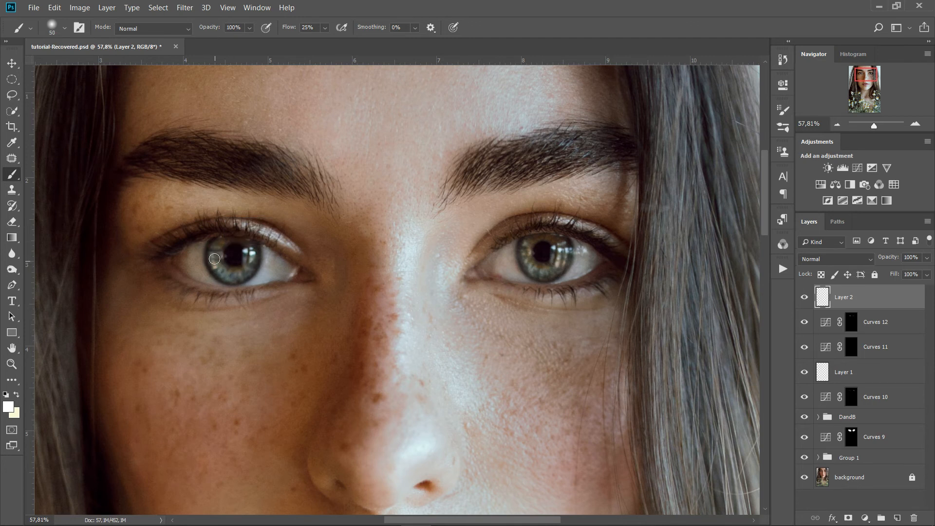
pyautogui.moveTo(215, 255)
pyautogui.mouseDown()
pyautogui.moveTo(225, 271)
pyautogui.moveTo(256, 263)
pyautogui.mouseUp()
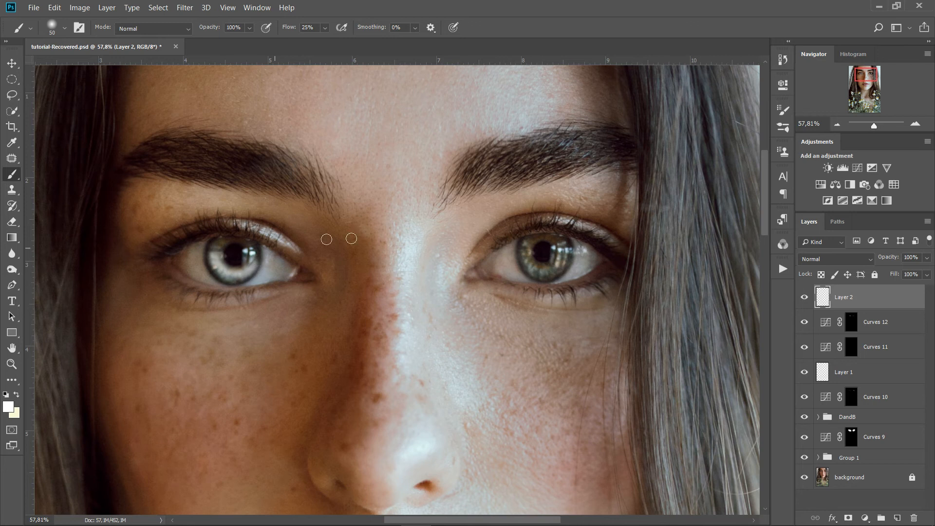
pyautogui.moveTo(527, 256)
pyautogui.mouseDown()
pyautogui.moveTo(522, 271)
pyautogui.moveTo(550, 278)
pyautogui.moveTo(573, 252)
pyautogui.mouseUp()
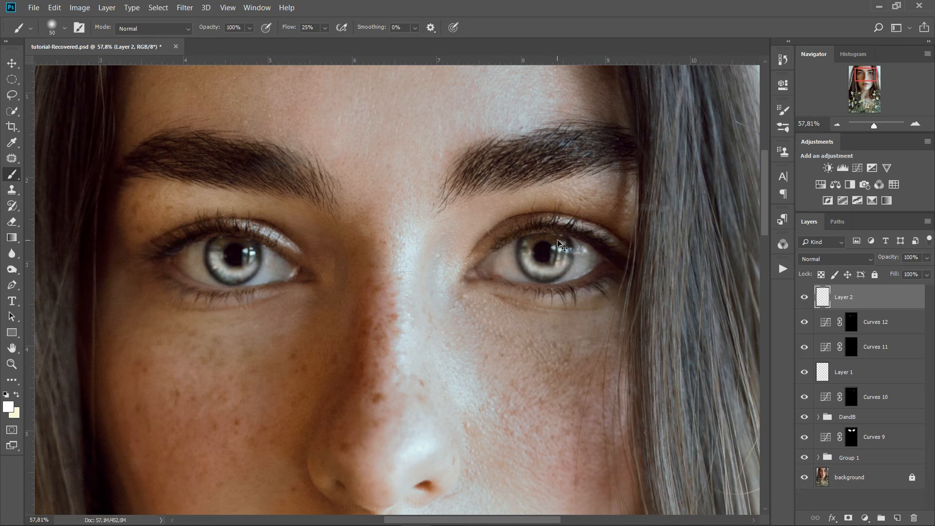
pyautogui.hotkey('ctrl', 'z')
pyautogui.moveTo(526, 256)
pyautogui.mouseDown()
pyautogui.moveTo(529, 270)
pyautogui.moveTo(560, 262)
pyautogui.mouseUp()
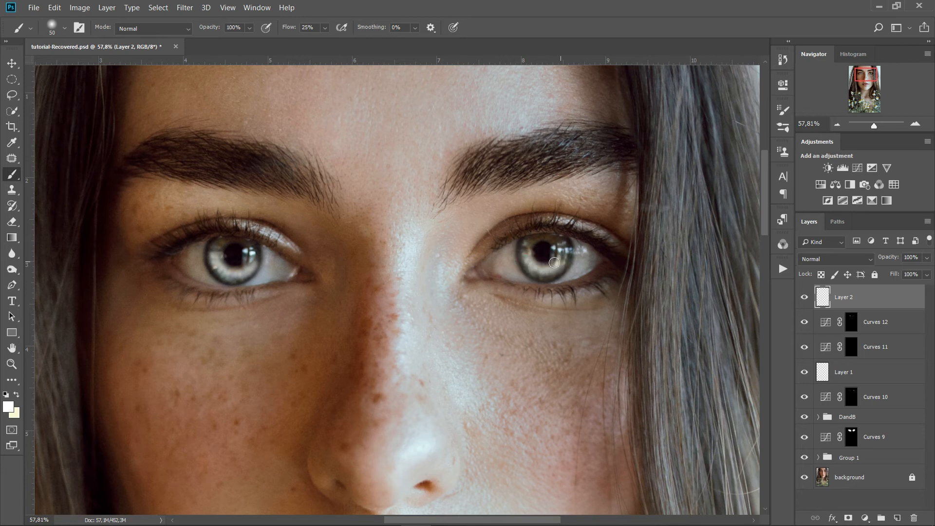
# - Set Layer 2's blend mode to Overlay and lower its opacity to 60%
pyautogui.click(857, 258)
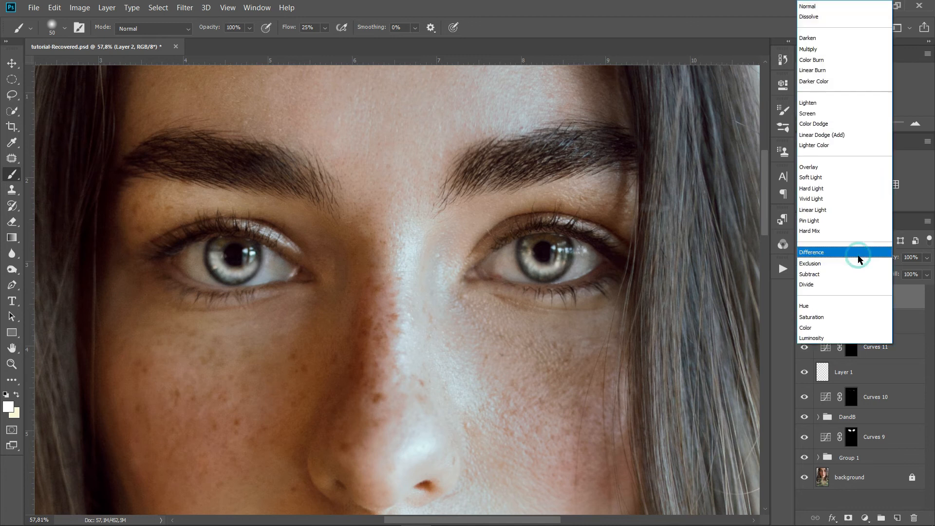
pyautogui.click(844, 170)
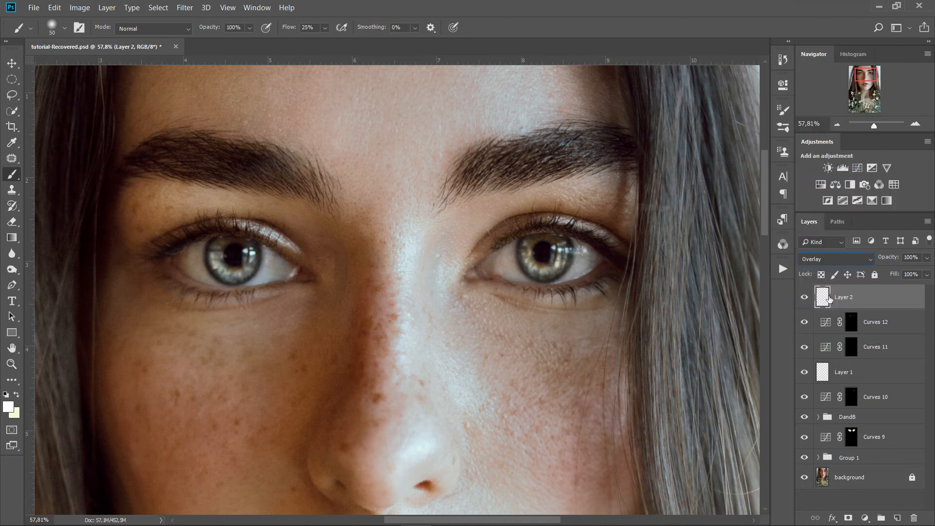
pyautogui.click(805, 299)
pyautogui.click(806, 299)
pyautogui.click(805, 299)
pyautogui.click(805, 299)
pyautogui.moveTo(891, 261); pyautogui.dragTo(870, 262)
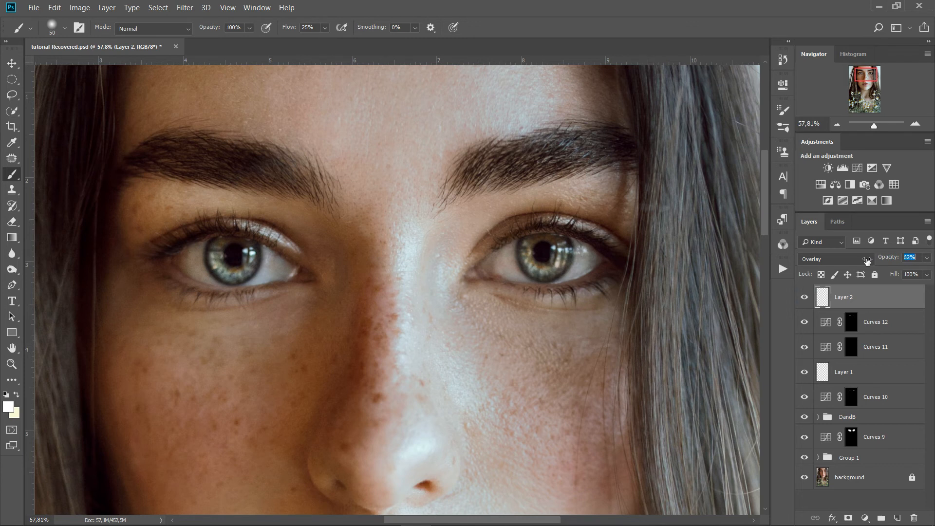
# - Compare the irises with Layer 2 hidden and shown, and examine the eyes in the context of the whole portrait
pyautogui.click(805, 297)
pyautogui.click(805, 298)
pyautogui.click(805, 298)
pyautogui.click(804, 298)
pyautogui.scroll(-8, 682, 284)
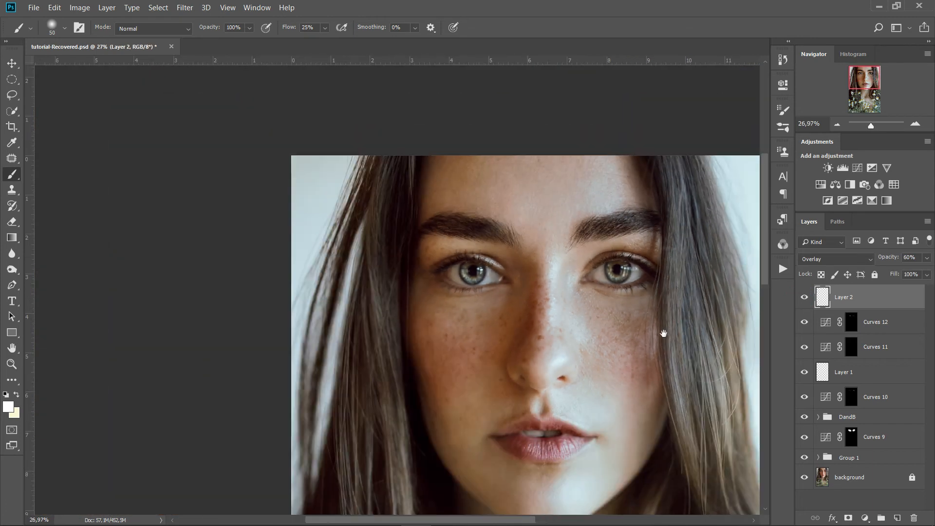
pyautogui.moveTo(609, 325); pyautogui.dragTo(439, 247)
pyautogui.scroll(-2, 472, 250)
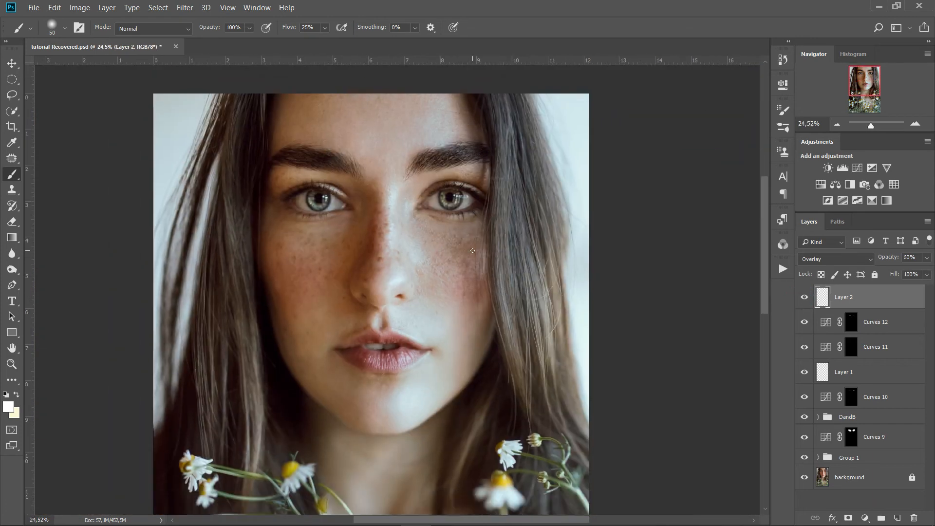
pyautogui.scroll(-1, 473, 250)
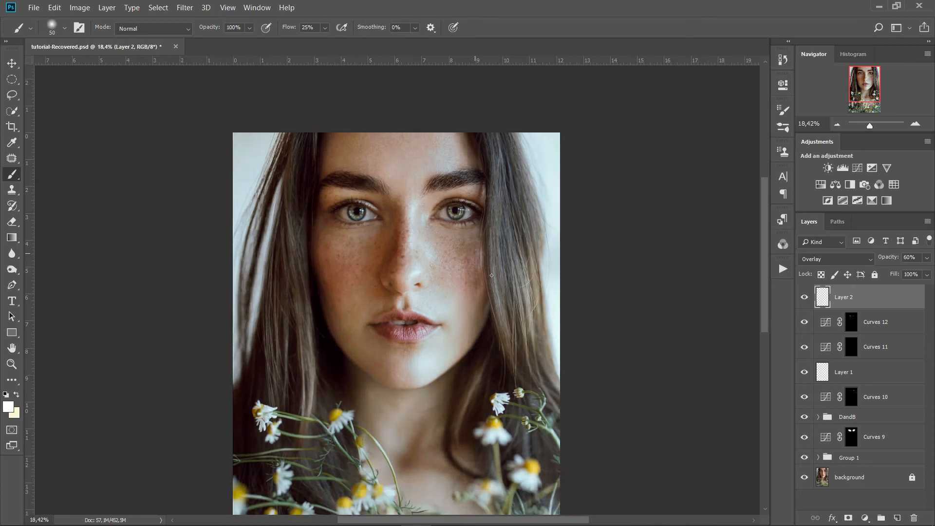
pyautogui.moveTo(483, 316)
pyautogui.mouseDown()
pyautogui.moveTo(518, 283)
pyautogui.moveTo(507, 269)
pyautogui.mouseUp()
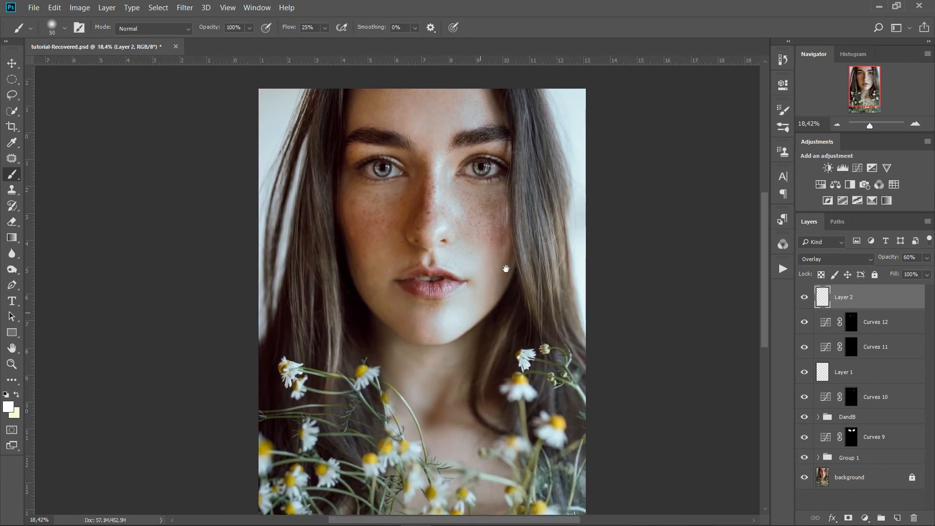
# - Duplicate all layers including the background, merge the copies into one layer on top, and activate the dodge-and-burn tool
pyautogui.press('v')
pyautogui.click(638, 294)
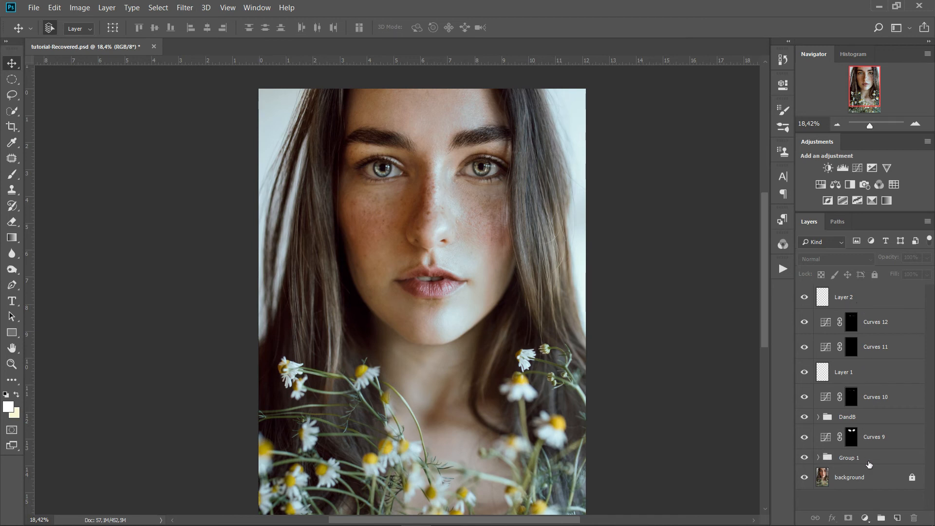
pyautogui.click(879, 295)
pyautogui.keyDown('shift'); pyautogui.click(882, 479); pyautogui.keyUp('shift')
pyautogui.hotkey('ctrl', 'j')
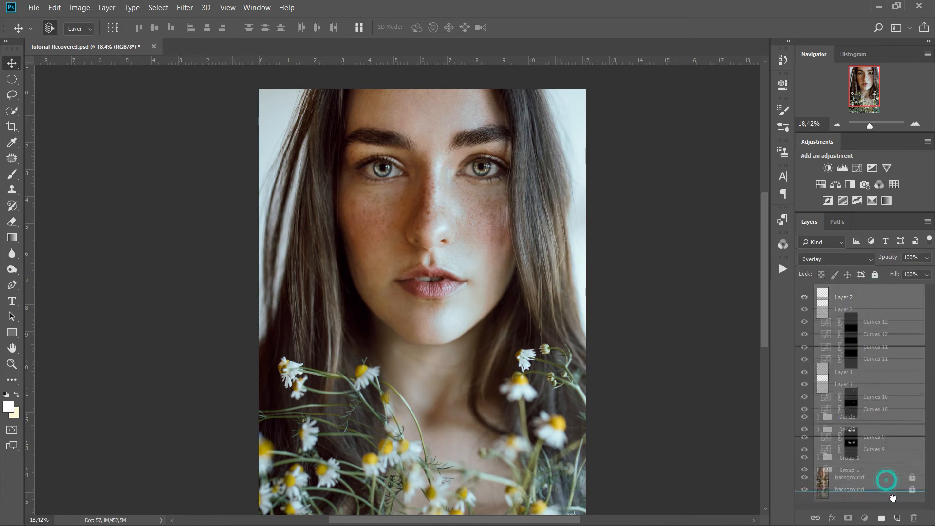
pyautogui.rightClick(884, 358)
pyautogui.click(760, 372)
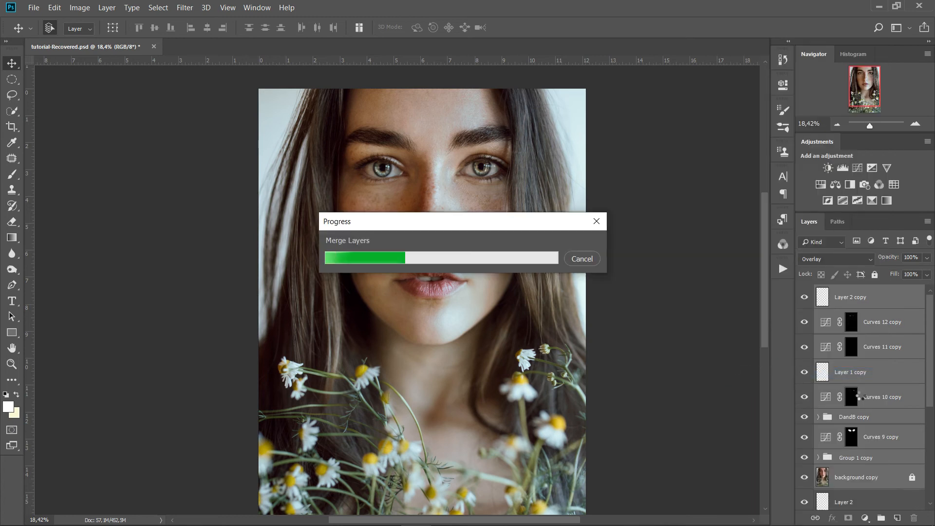
pyautogui.press('o')
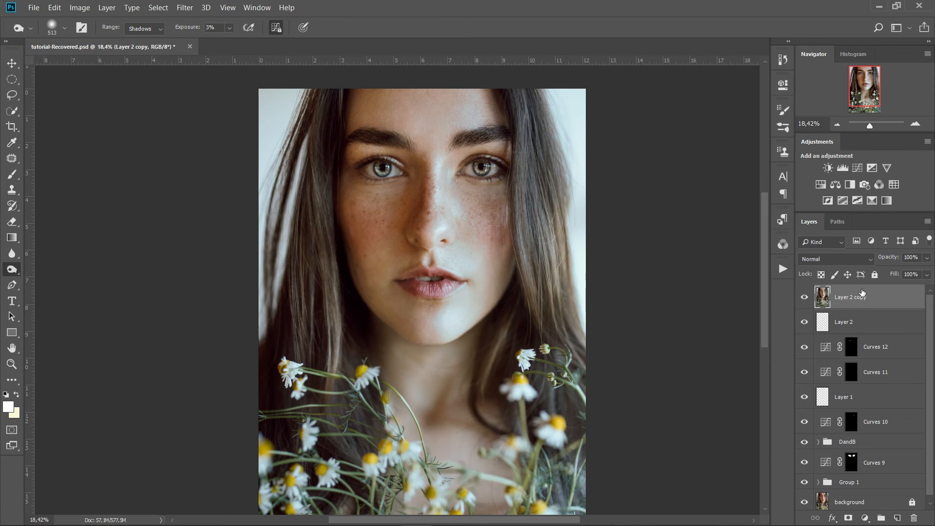
# - Dodge the Highlights at 3% exposure on the reflections and white of the right-hand eye on the merged copy
pyautogui.rightClick(16, 271)
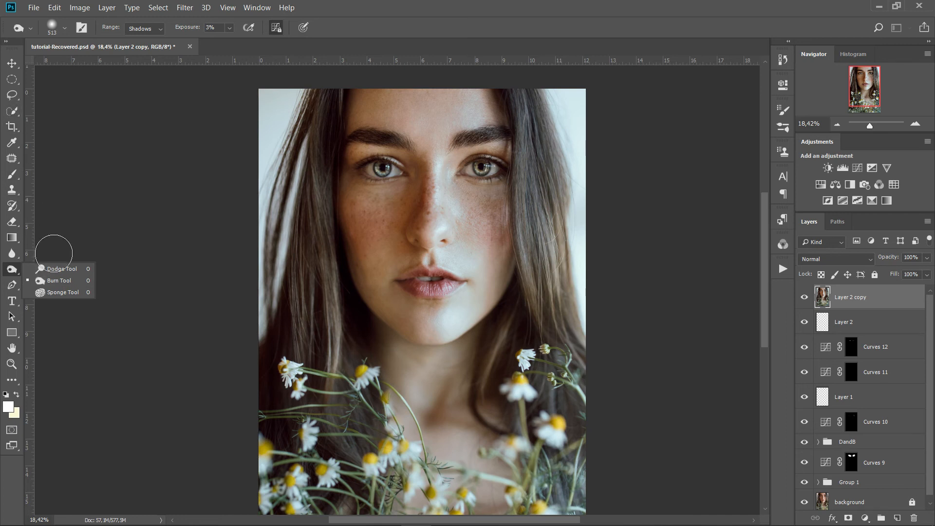
pyautogui.click(59, 271)
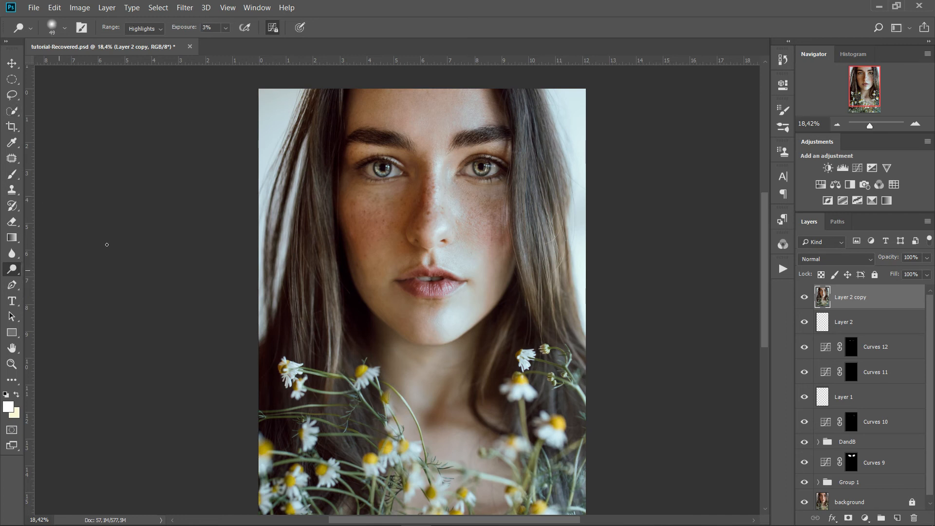
pyautogui.scroll(2, 501, 129)
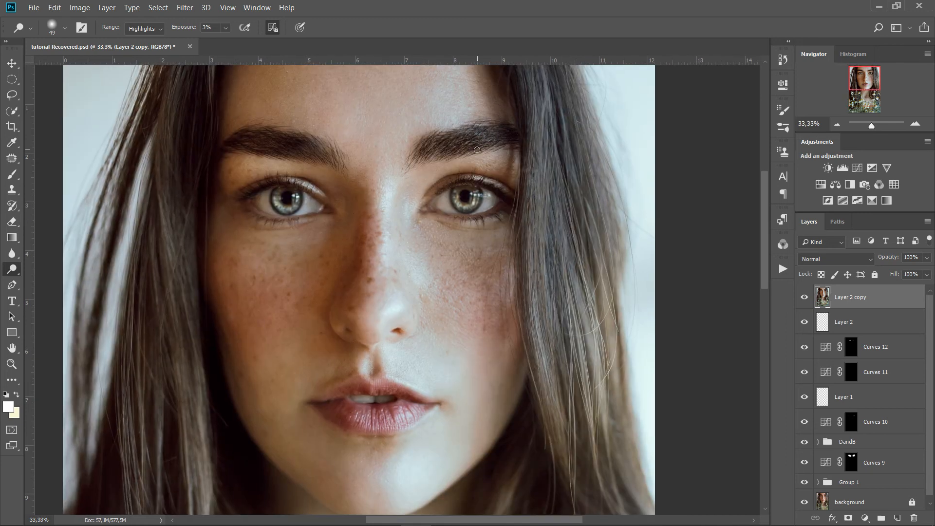
pyautogui.scroll(1, 477, 153)
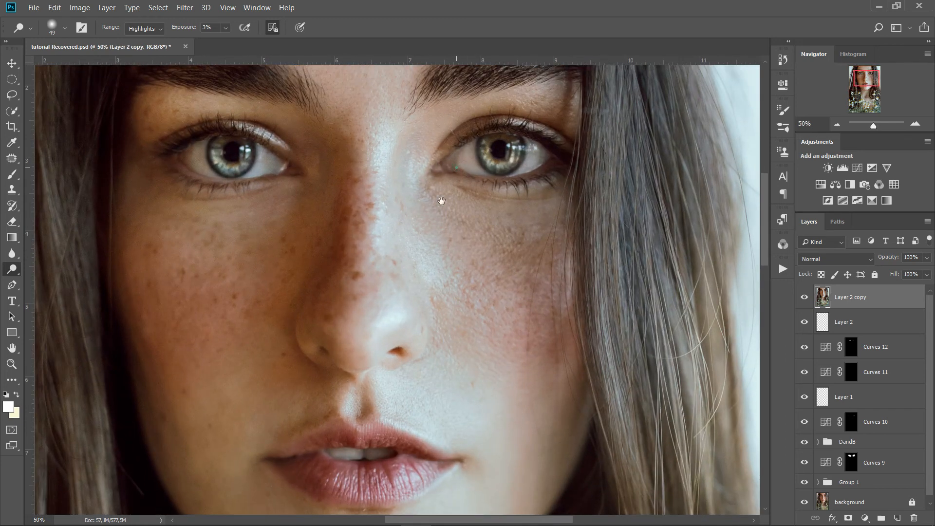
pyautogui.moveTo(442, 201); pyautogui.dragTo(430, 236)
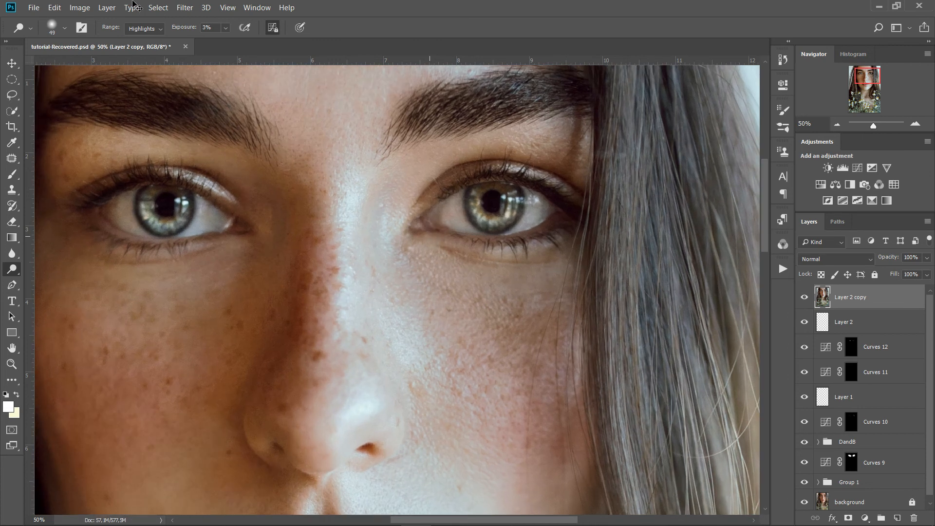
pyautogui.hotkey('ctrl', '+')
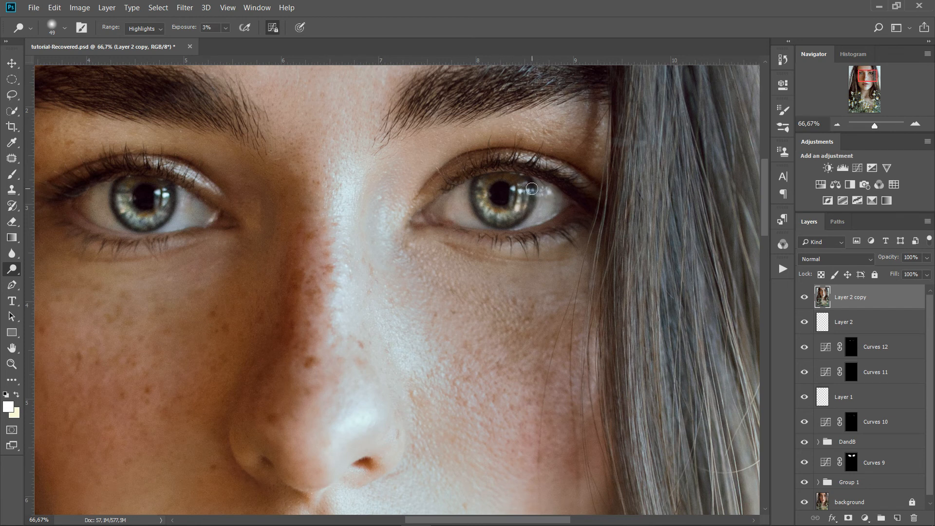
pyautogui.moveTo(533, 197)
pyautogui.mouseDown()
pyautogui.moveTo(514, 187)
pyautogui.moveTo(545, 190)
pyautogui.moveTo(520, 186)
pyautogui.moveTo(519, 203)
pyautogui.moveTo(530, 185)
pyautogui.moveTo(490, 207)
pyautogui.mouseUp()
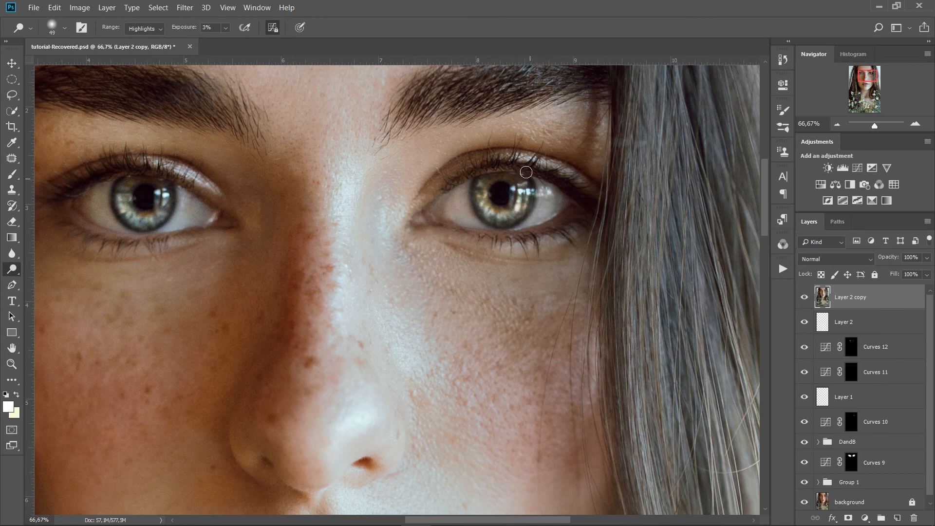
pyautogui.scroll(5, 564, 205)
pyautogui.moveTo(549, 230)
pyautogui.mouseDown()
pyautogui.moveTo(539, 232)
pyautogui.moveTo(555, 232)
pyautogui.mouseUp()
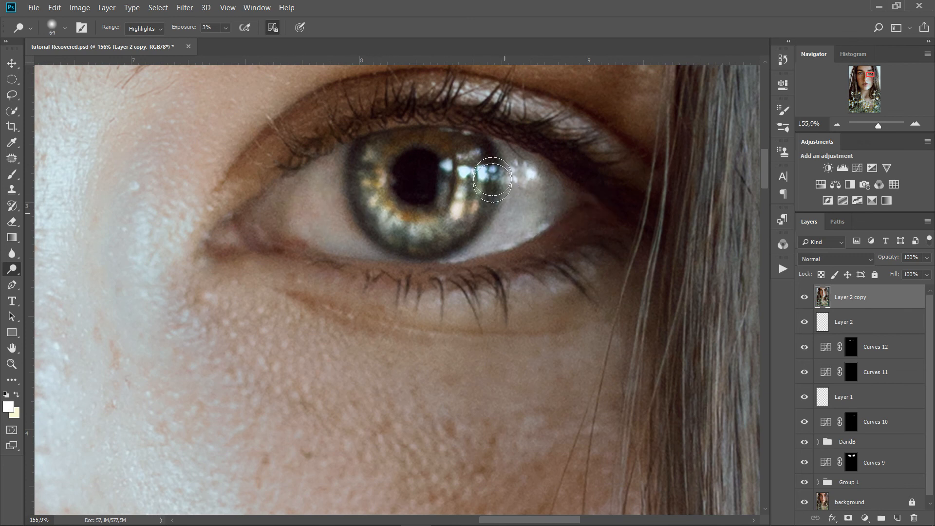
# - Dodge the highlights of the left-hand eye with a 31 px brush and compare with the merged copy hidden and shown
pyautogui.moveTo(234, 195)
pyautogui.mouseDown()
pyautogui.moveTo(560, 239)
pyautogui.moveTo(482, 256)
pyautogui.mouseUp()
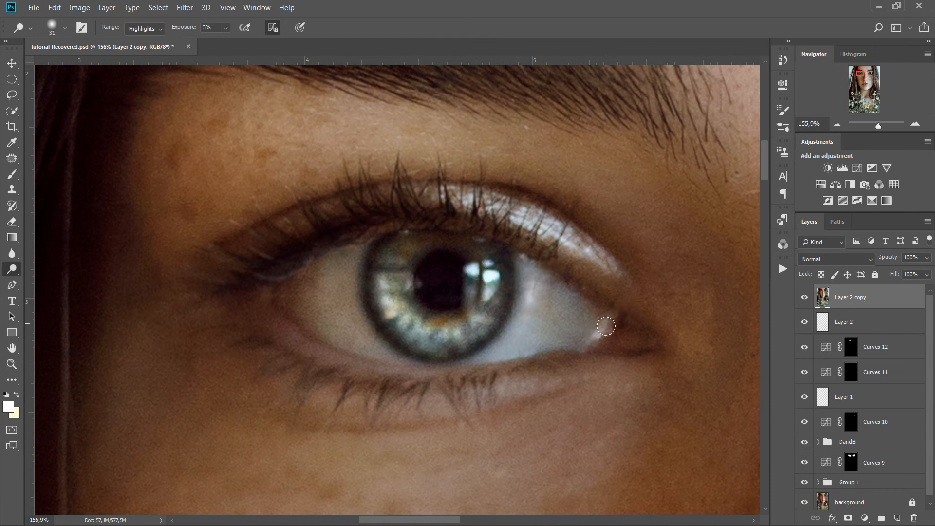
pyautogui.scroll(-2, 484, 270)
pyautogui.click(808, 298)
pyautogui.click(808, 298)
# - Burn the Shadows at 3% exposure on the right-hand eye's pupil and iris rim, using 32 px and 8 px brushes
pyautogui.click(57, 281)
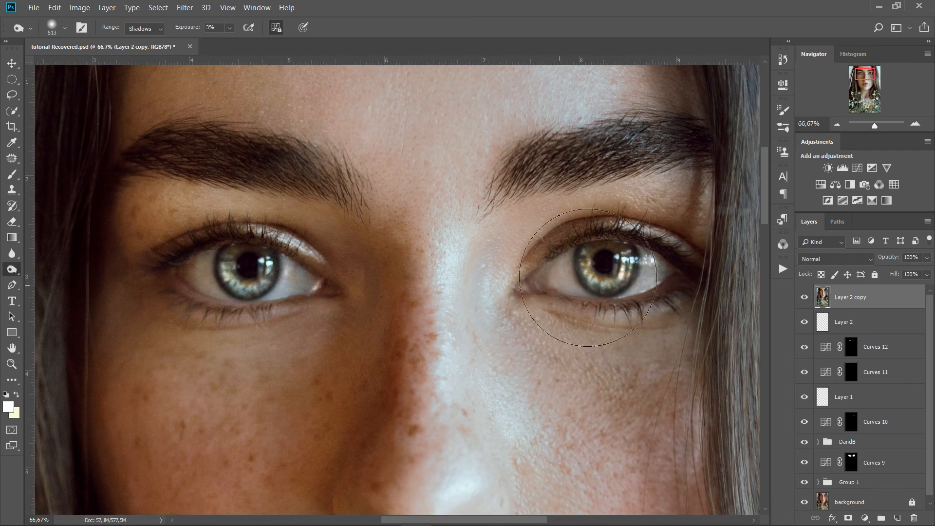
pyautogui.scroll(5, 643, 258)
pyautogui.press('[')
pyautogui.press('[')
pyautogui.press('[')
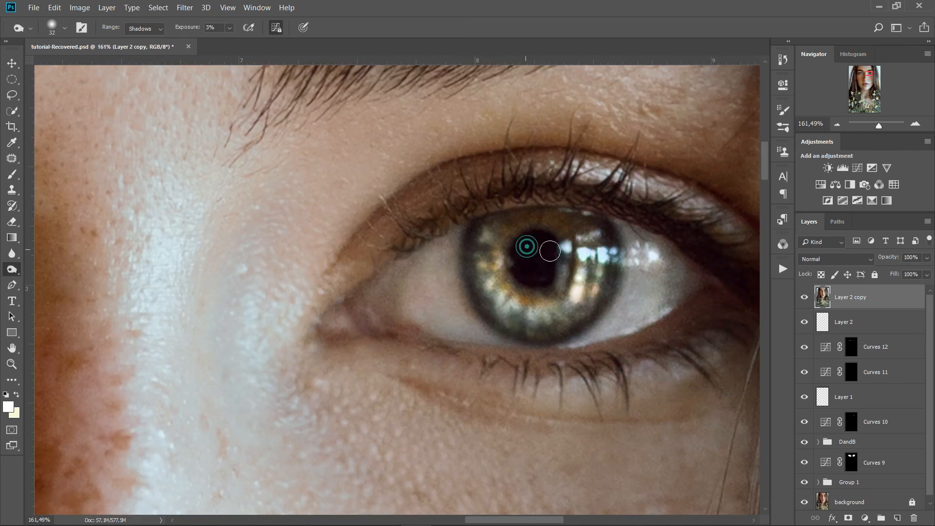
pyautogui.scroll(2, 528, 260)
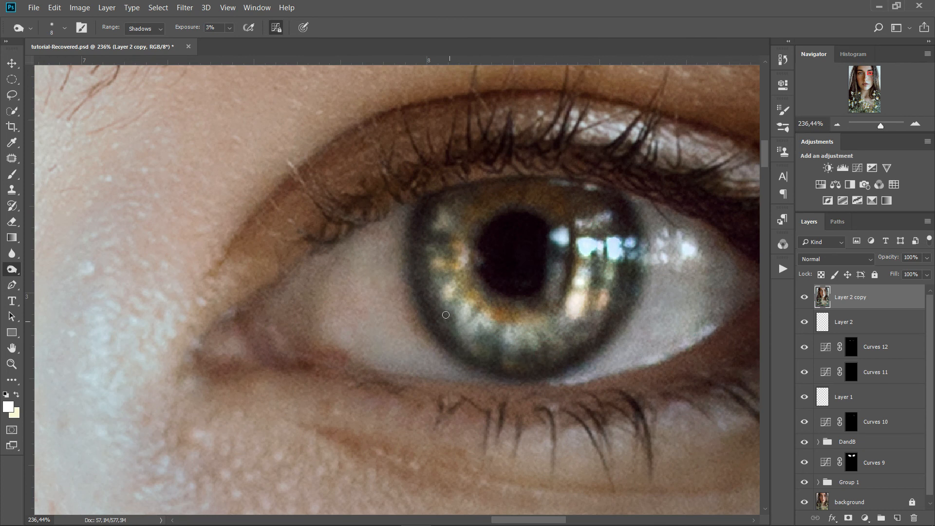
# - Burn the pupil and iris rim of the left-hand eye with the 8 px brush and compare with the merged copy hidden and shown
pyautogui.moveTo(220, 303)
pyautogui.mouseDown()
pyautogui.moveTo(536, 326)
pyautogui.moveTo(156, 338)
pyautogui.moveTo(626, 351)
pyautogui.moveTo(926, 341)
pyautogui.mouseUp()
pyautogui.moveTo(433, 434); pyautogui.dragTo(490, 424)
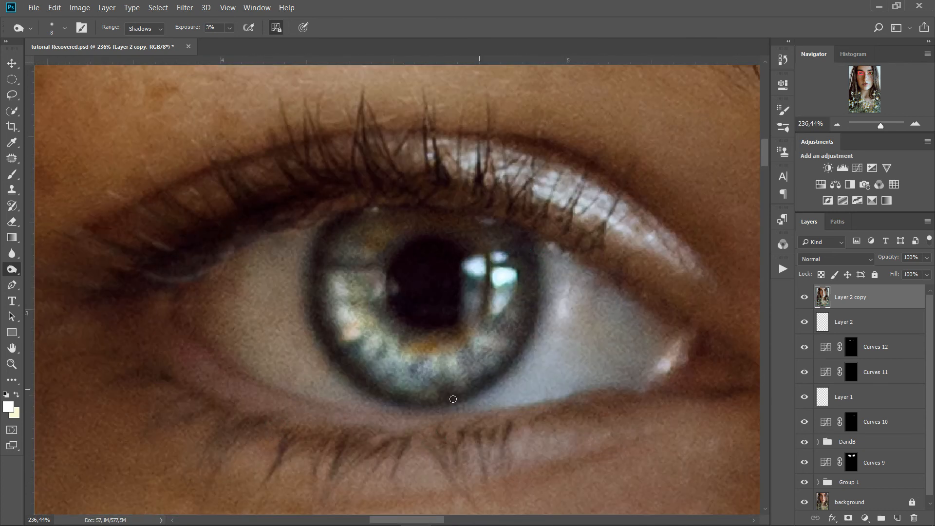
pyautogui.moveTo(344, 232); pyautogui.dragTo(357, 267)
pyautogui.moveTo(489, 263)
pyautogui.mouseDown()
pyautogui.moveTo(504, 264)
pyautogui.moveTo(469, 293)
pyautogui.mouseUp()
pyautogui.scroll(-6, 566, 300)
pyautogui.moveTo(566, 288); pyautogui.dragTo(384, 271)
pyautogui.click(802, 299)
pyautogui.click(802, 299)
pyautogui.click(802, 301)
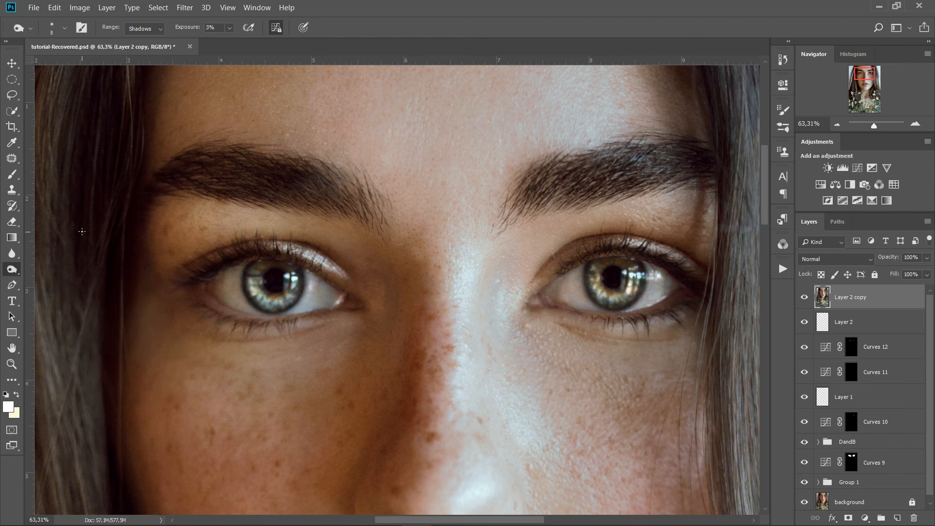
pyautogui.click(144, 29)
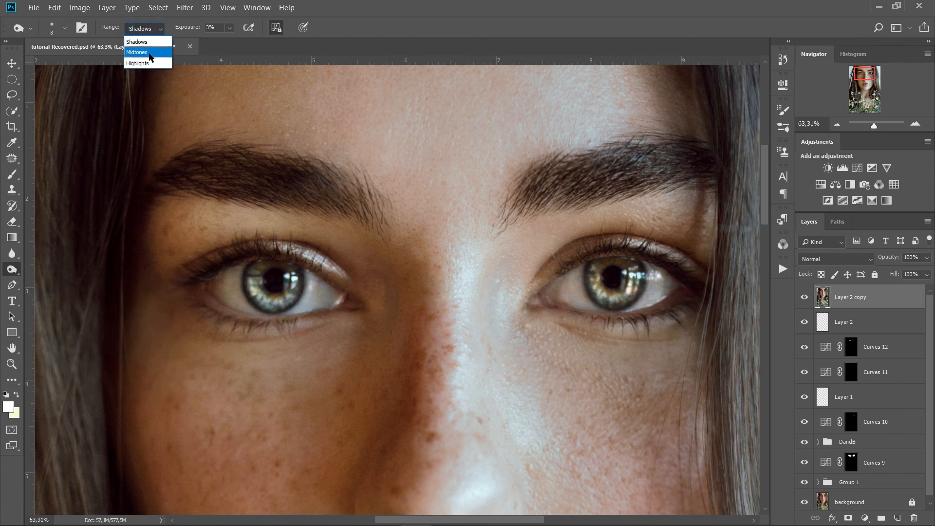
pyautogui.click(150, 29)
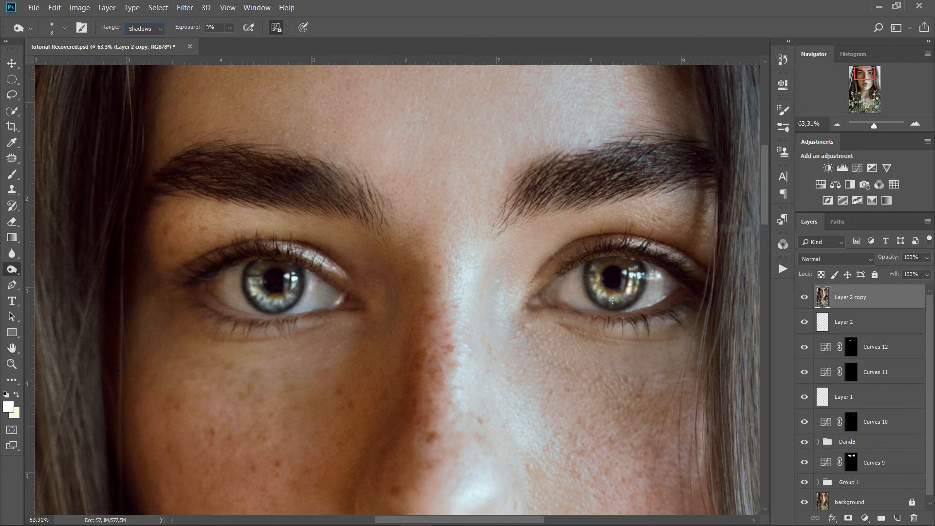
pyautogui.moveTo(477, 294); pyautogui.dragTo(449, 293)
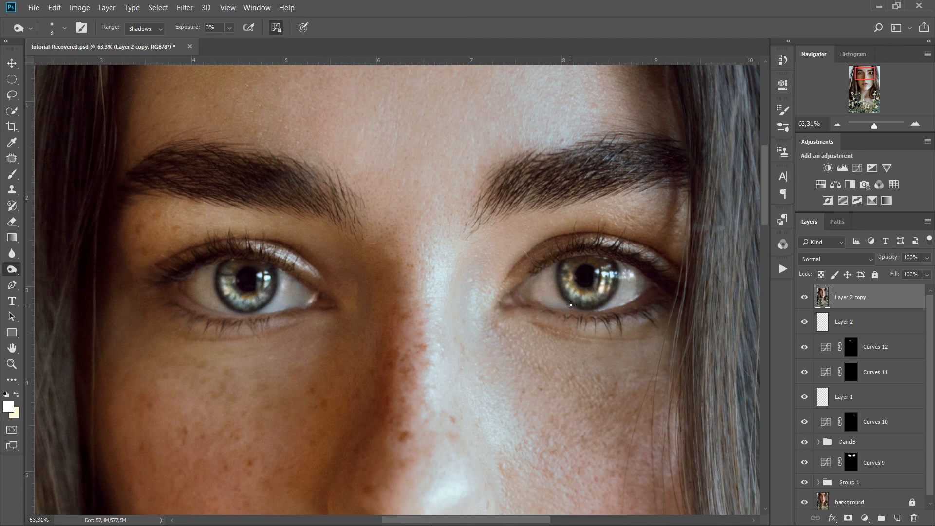
# - Compare the eyes in the context of the whole portrait with Layer 2 copy hidden and shown
pyautogui.scroll(-7, 576, 302)
pyautogui.moveTo(582, 335); pyautogui.dragTo(517, 228)
pyautogui.click(804, 297)
pyautogui.click(804, 297)
pyautogui.click(805, 298)
pyautogui.click(804, 298)
pyautogui.click(804, 298)
pyautogui.click(804, 298)
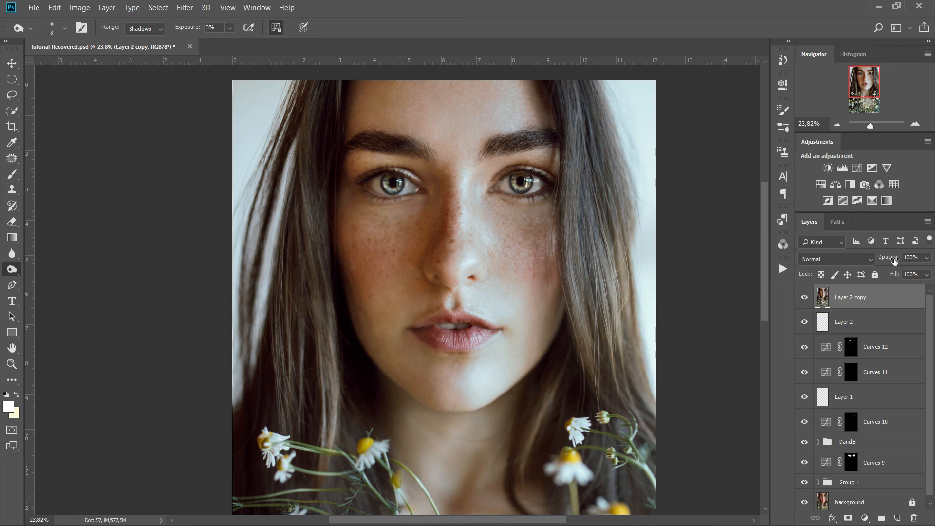
# - Lower the opacity of Layer 2 copy in two passes, comparing the portrait with the layer hidden and shown
pyautogui.moveTo(894, 262); pyautogui.dragTo(881, 262)
pyautogui.click(805, 297)
pyautogui.click(809, 298)
pyautogui.click(809, 298)
pyautogui.click(809, 298)
pyautogui.click(809, 298)
pyautogui.click(809, 299)
pyautogui.moveTo(891, 259); pyautogui.dragTo(887, 259)
pyautogui.click(809, 298)
pyautogui.click(809, 298)
# - Group all layers from Layer 2 copy down to Curves 9 and compare the portrait with the group hidden and shown
pyautogui.keyDown('shift'); pyautogui.click(894, 464); pyautogui.keyUp('shift')
pyautogui.moveTo(895, 464); pyautogui.dragTo(882, 518)
pyautogui.click(807, 293)
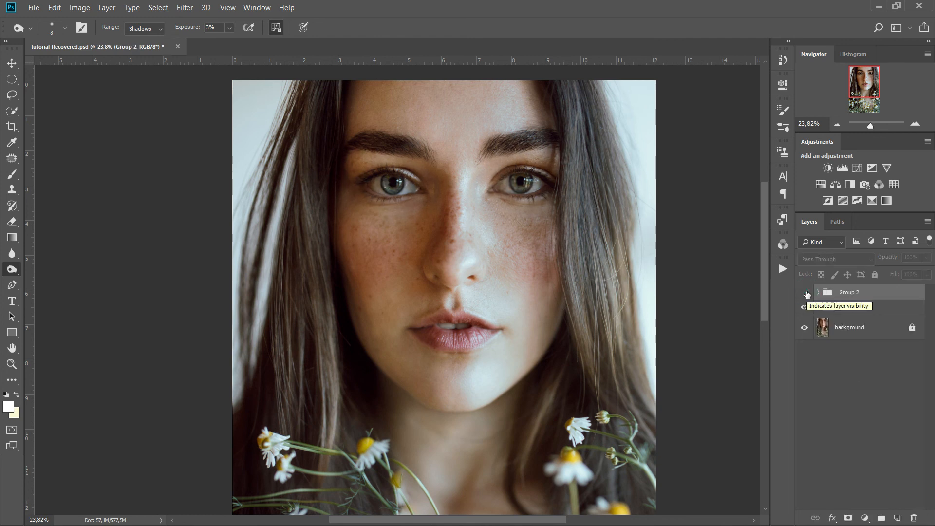
pyautogui.click(806, 293)
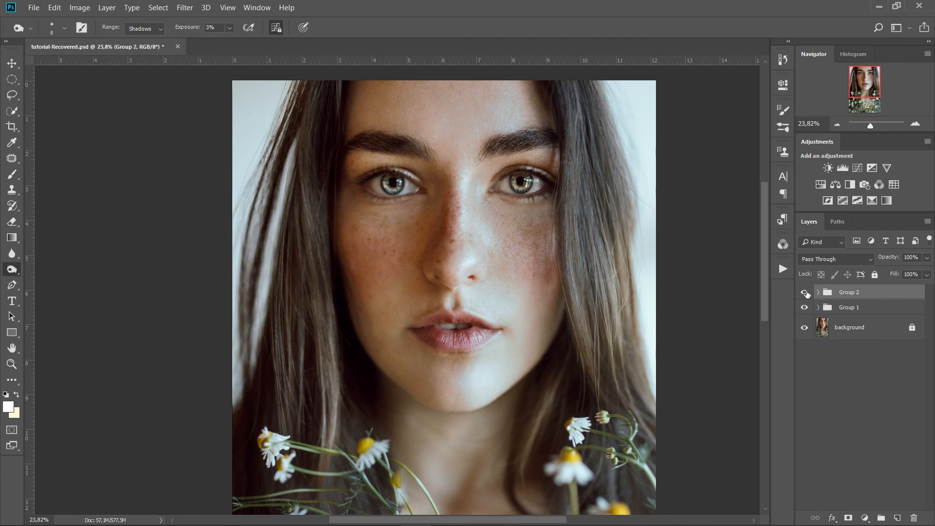
pyautogui.click(806, 292)
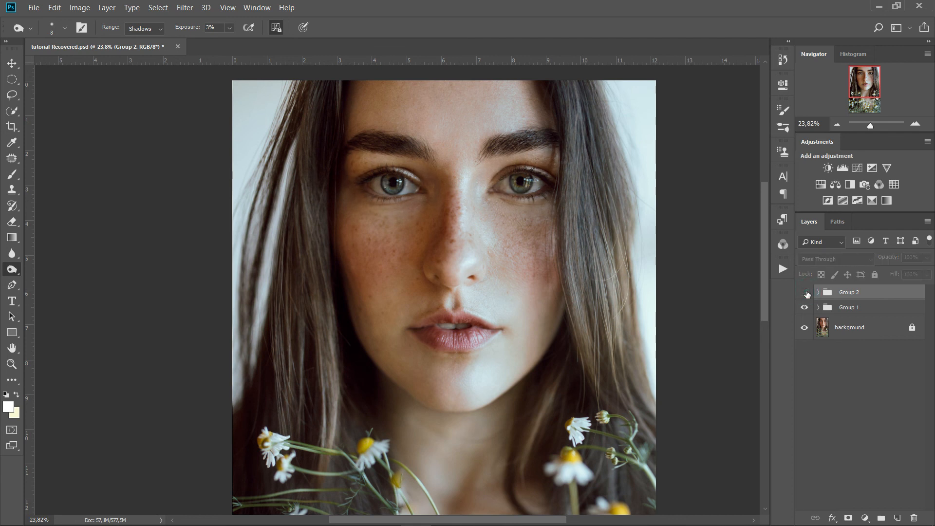
pyautogui.click(806, 293)
# - Lower the opacity of the eye retouching group to 70% and compare the portrait with the group hidden and shown
pyautogui.moveTo(890, 258); pyautogui.dragTo(875, 262)
pyautogui.click(806, 293)
pyautogui.click(806, 293)
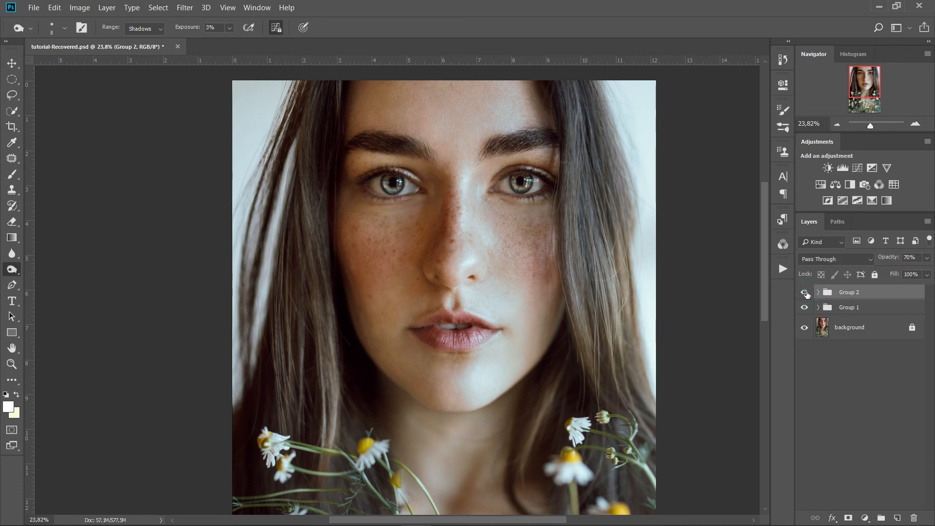
pyautogui.click(806, 292)
pyautogui.click(806, 293)
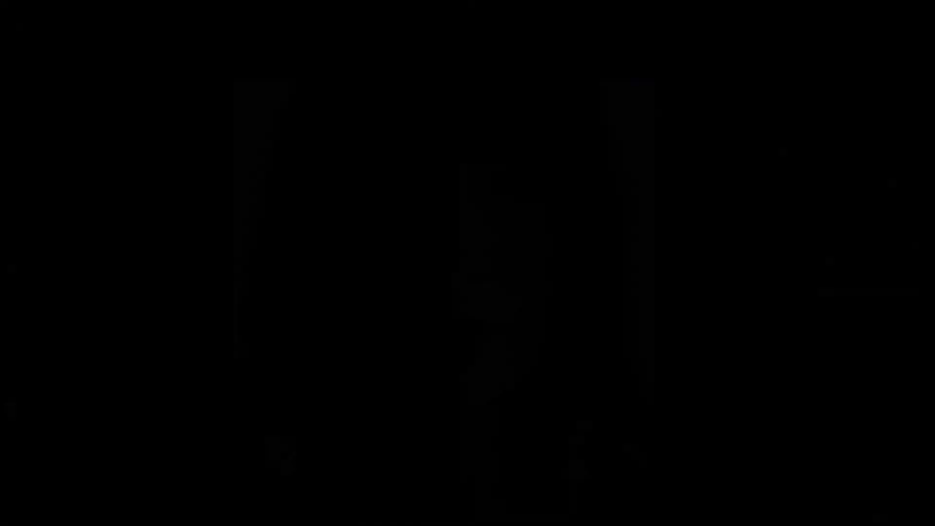